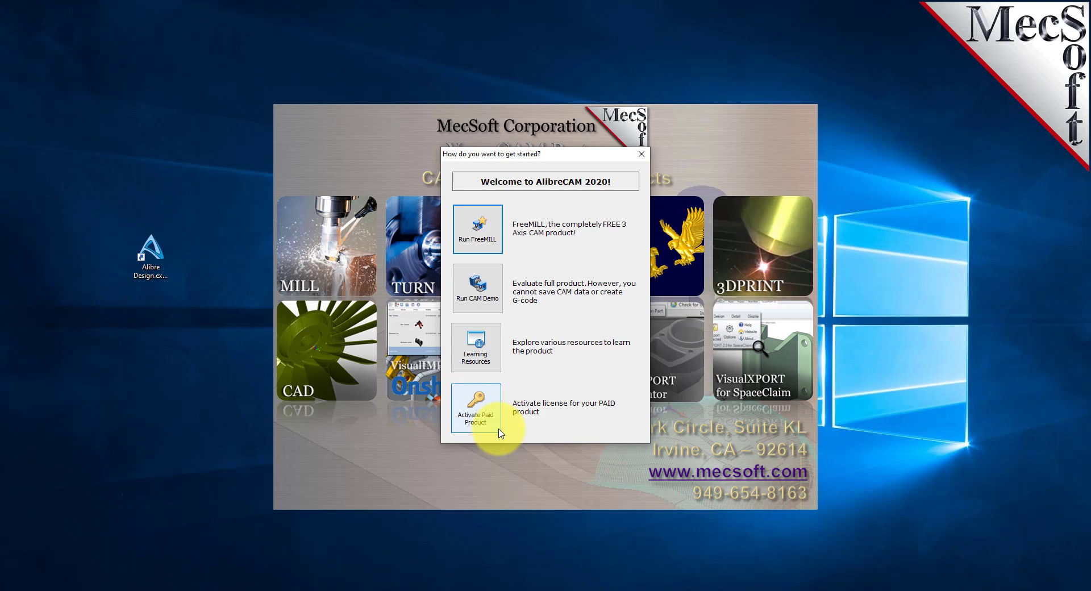
Step: Launch FreeMILL and open the recent part 3Axis_Example2 from the Alibre Design home window
{"action": "left_click", "coordinate": [485, 237]}
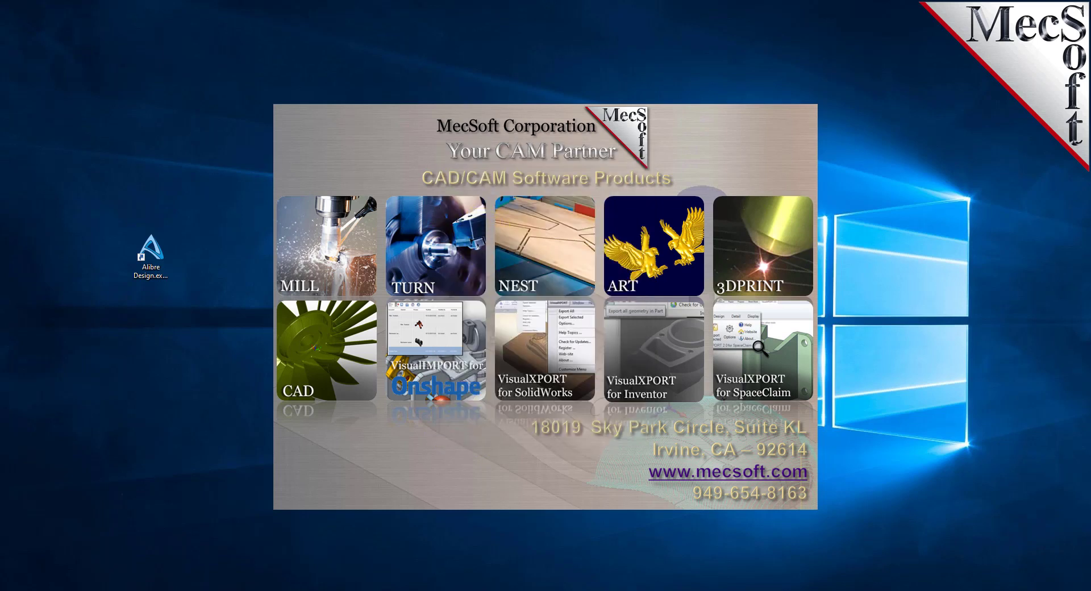
{"action": "left_click_drag", "start_coordinate": [170, 125], "coordinate": [488, 88]}
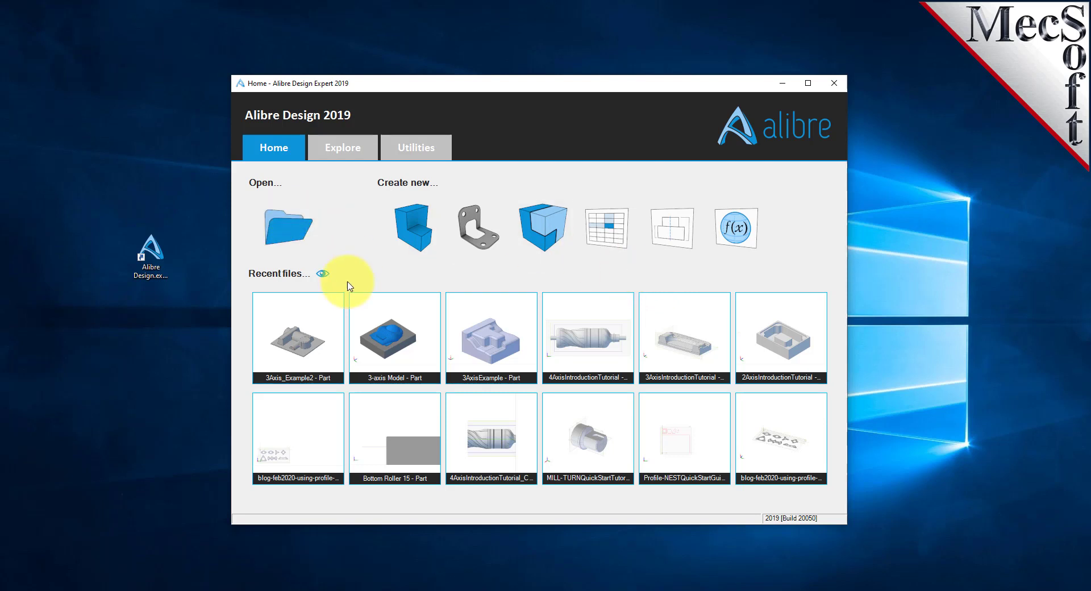
{"action": "left_click", "coordinate": [303, 351]}
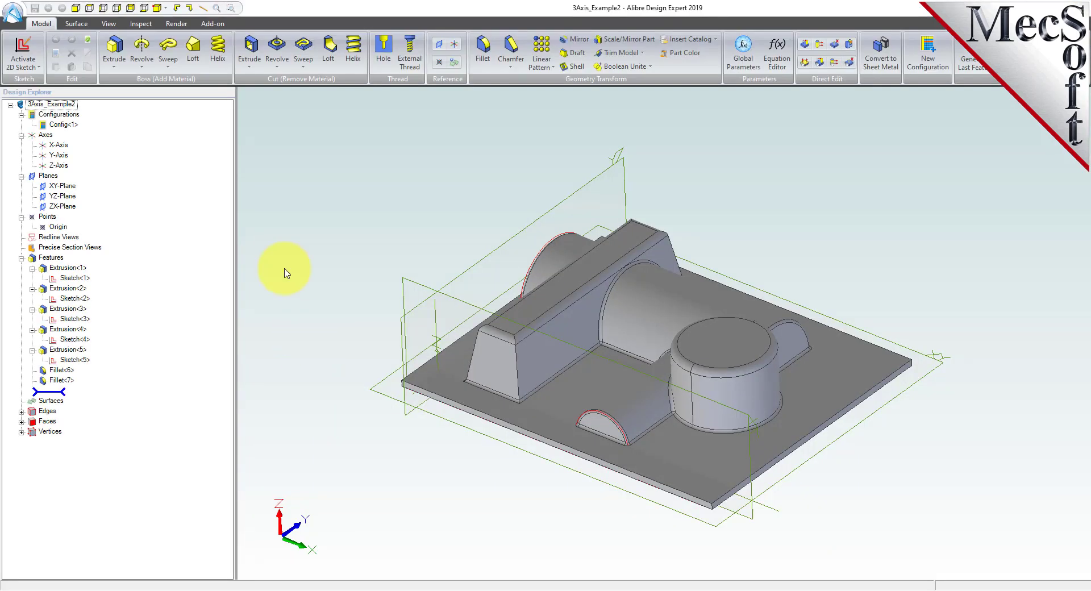
Step: Start AlibreCAM 2020 FreeMILL on the part, accept loading saved CAM settings, and widen the wizard
{"action": "left_click", "coordinate": [218, 27]}
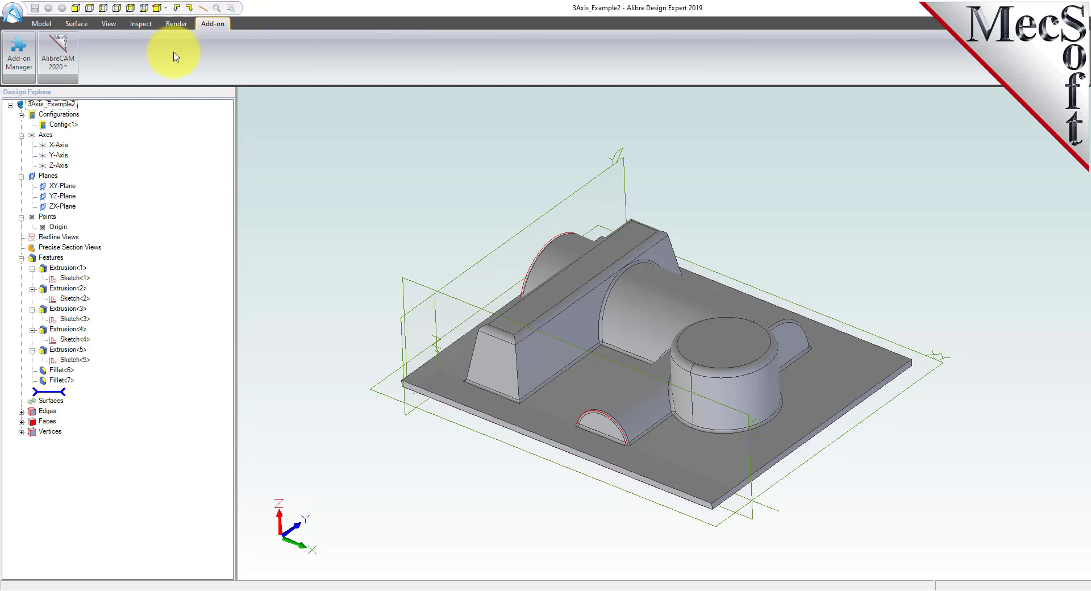
{"action": "left_click", "coordinate": [67, 71]}
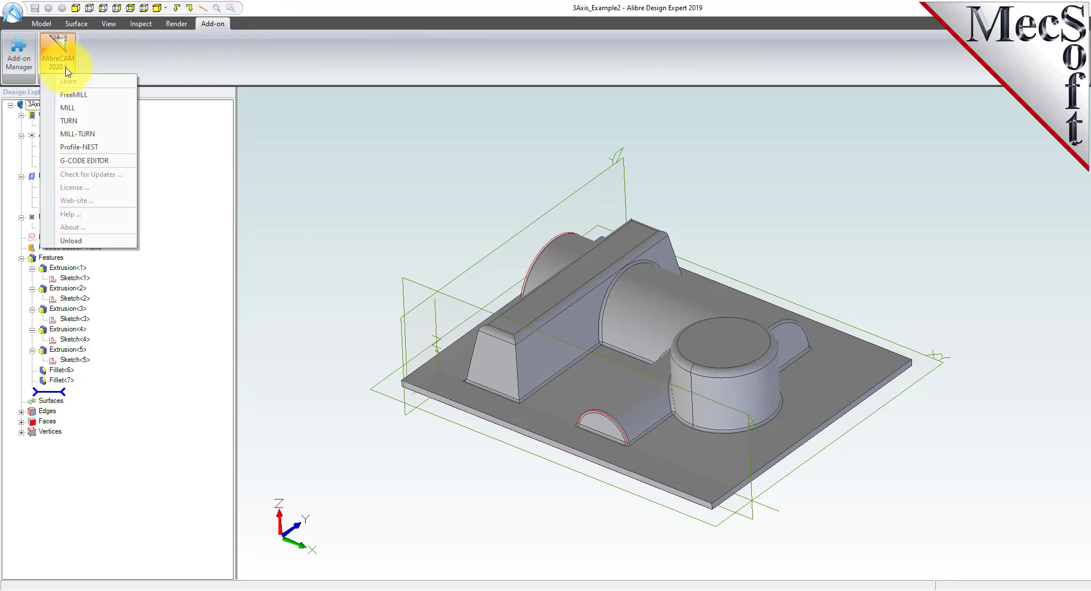
{"action": "left_click", "coordinate": [106, 101]}
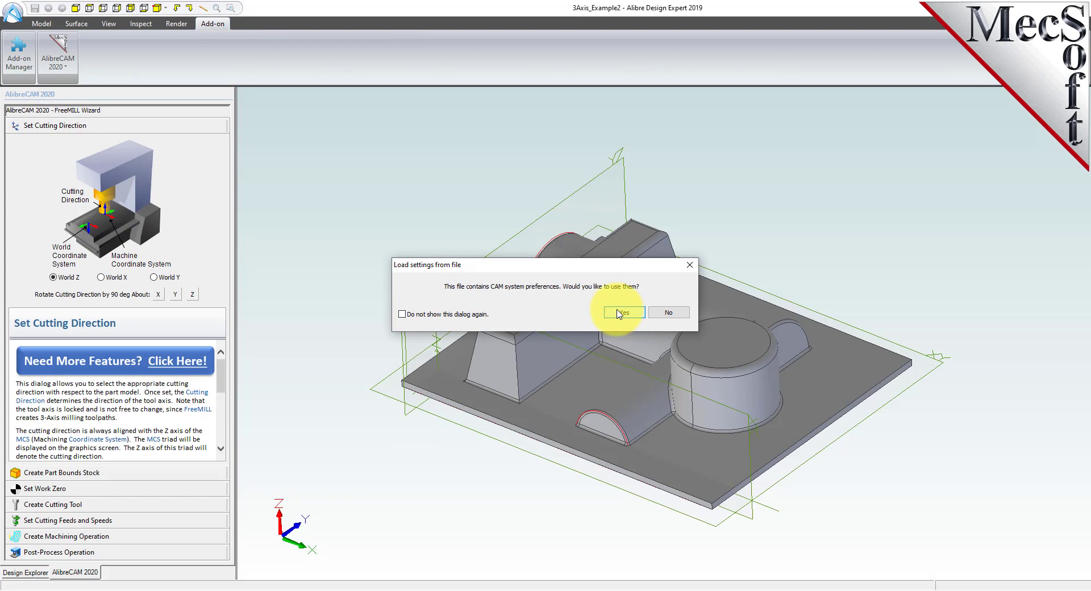
{"action": "left_click", "coordinate": [620, 312]}
{"action": "mouse_move", "coordinate": [239, 359]}
{"action": "left_mouse_down"}
{"action": "mouse_move", "coordinate": [361, 362]}
{"action": "mouse_move", "coordinate": [237, 364]}
{"action": "mouse_move", "coordinate": [260, 358]}
{"action": "left_mouse_up"}
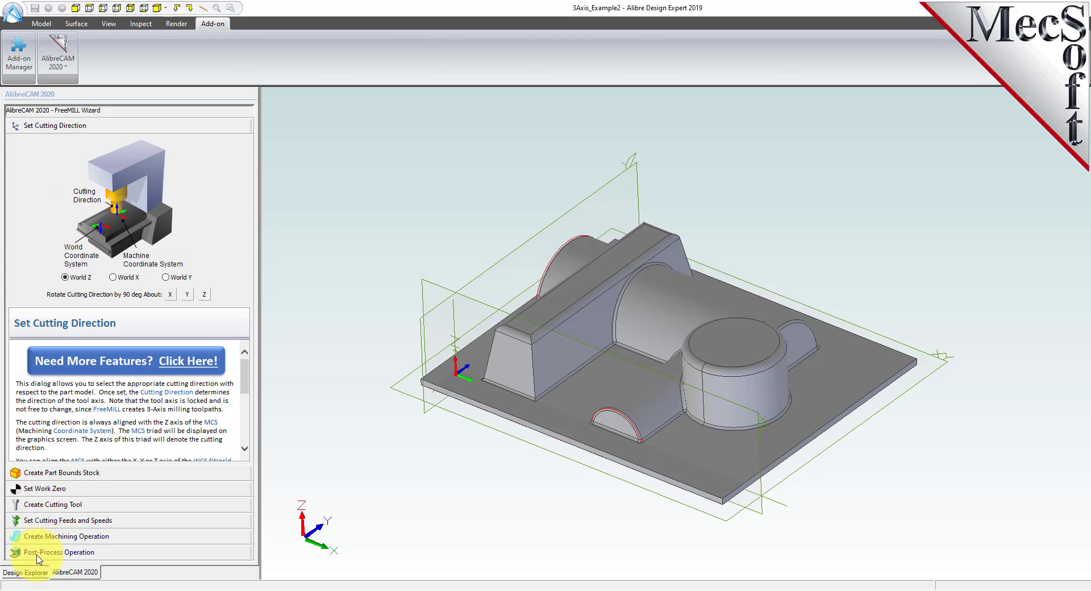
{"action": "scroll", "coordinate": [710, 352], "scroll_direction": "up", "scroll_amount": 3}
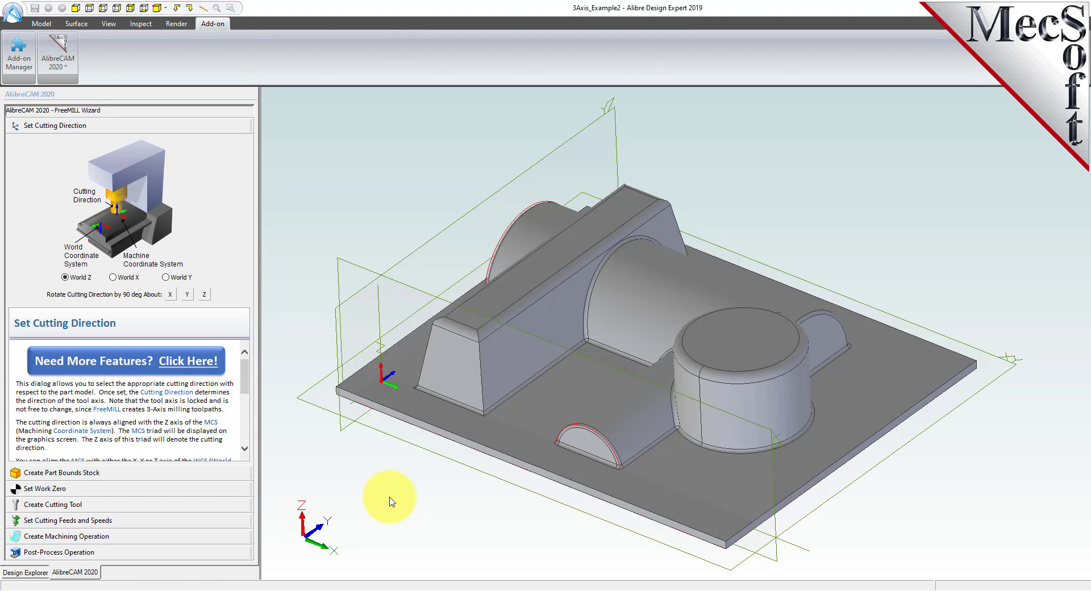
{"action": "left_click", "coordinate": [166, 277]}
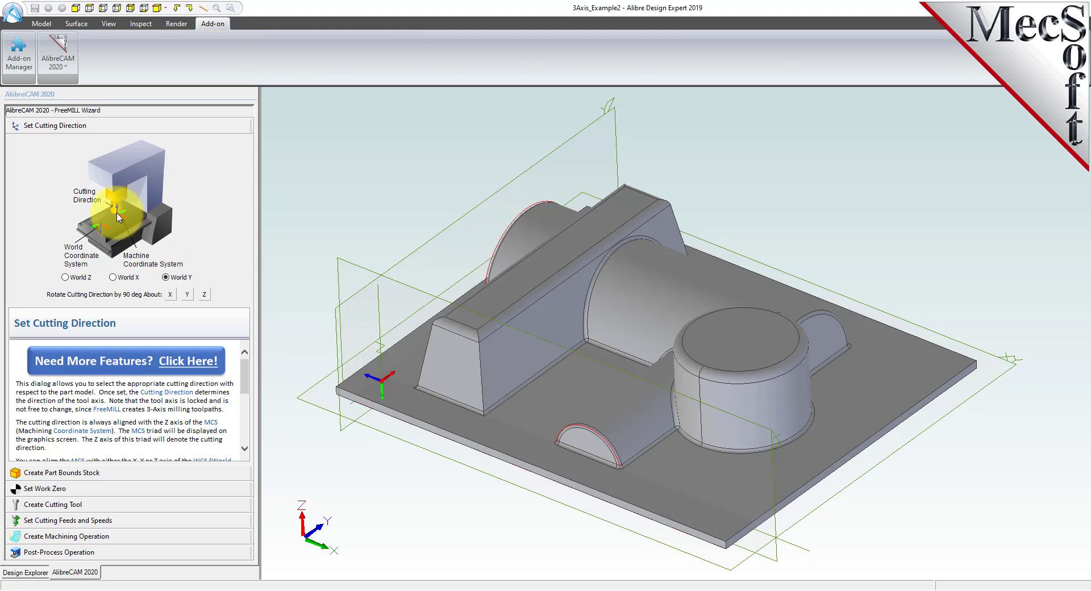
{"action": "left_click", "coordinate": [66, 277]}
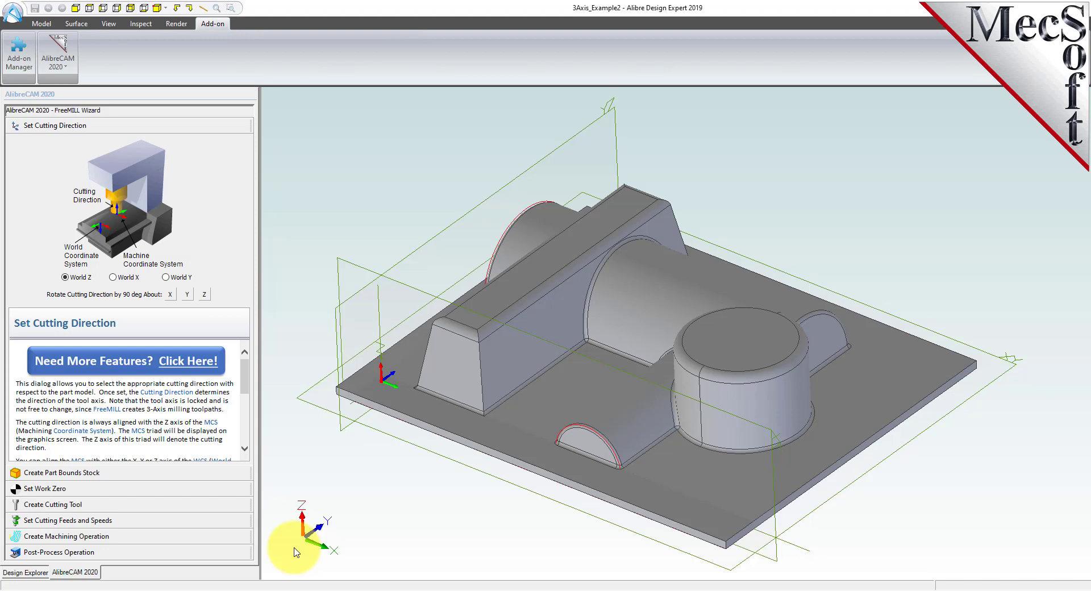
Step: Create the part bounds stock box with a 0.2 Z+ offset above the part
{"action": "left_click", "coordinate": [73, 474]}
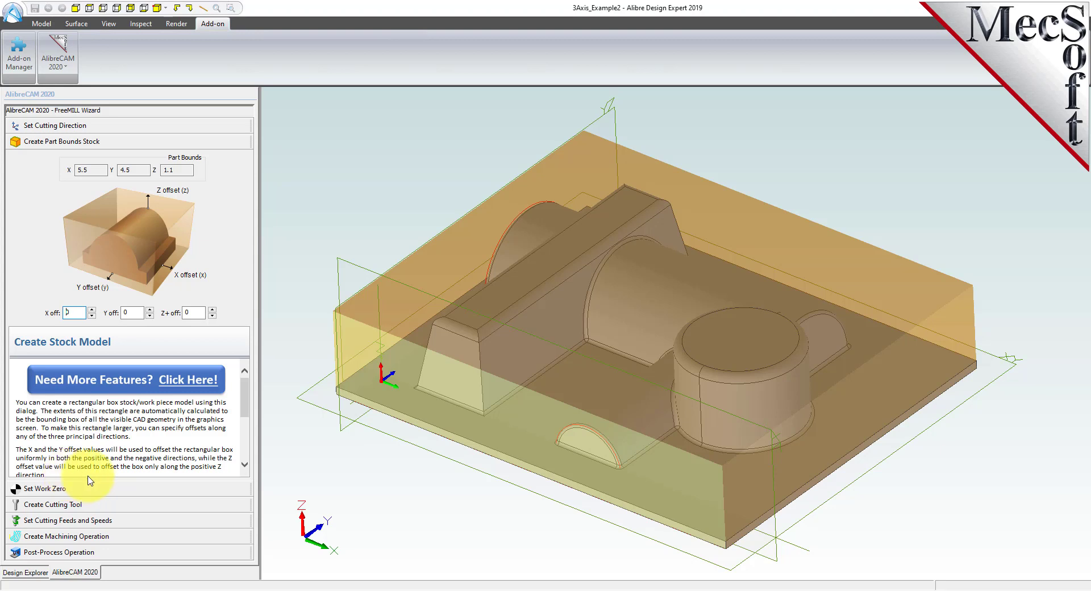
{"action": "mouse_move", "coordinate": [506, 509]}
{"action": "middle_mouse_down"}
{"action": "mouse_move", "coordinate": [506, 467]}
{"action": "mouse_move", "coordinate": [510, 508]}
{"action": "middle_mouse_up"}
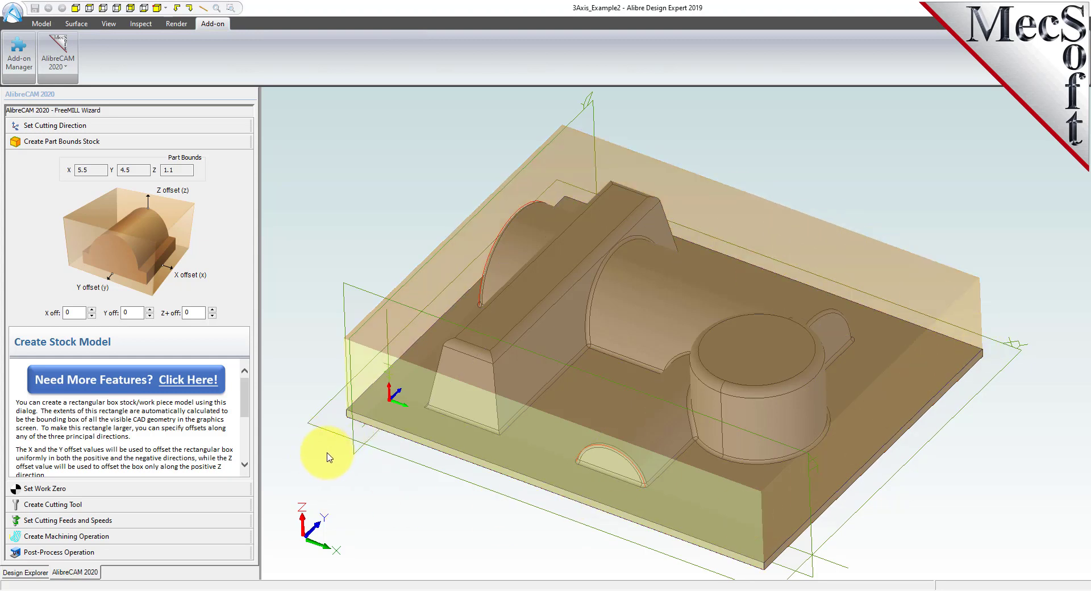
{"action": "left_click_drag", "start_coordinate": [94, 170], "coordinate": [68, 170]}
{"action": "key", "text": "Tab"}
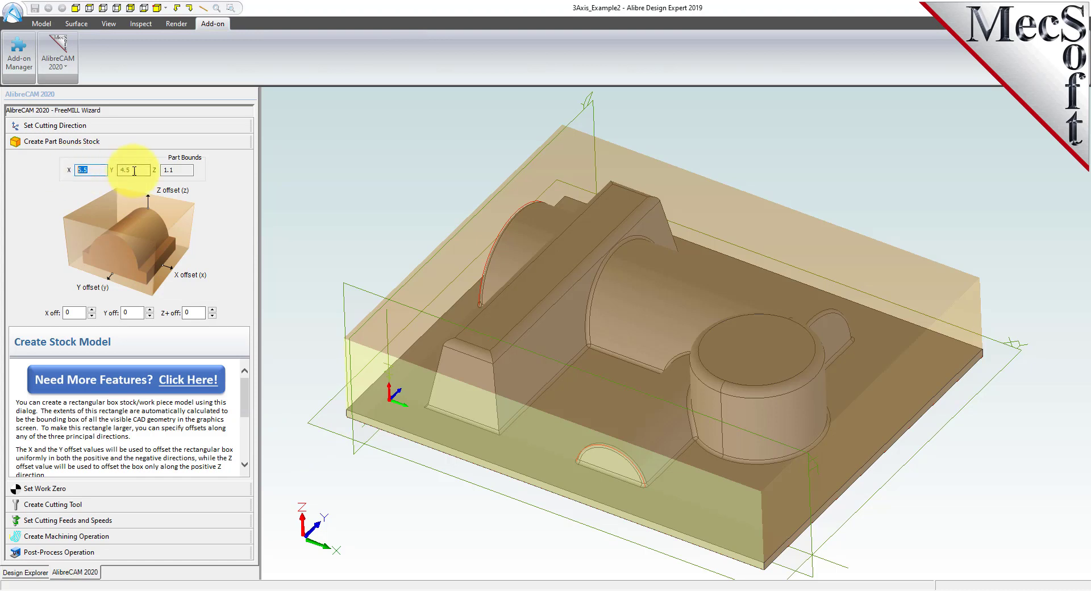
{"action": "key", "text": "Tab"}
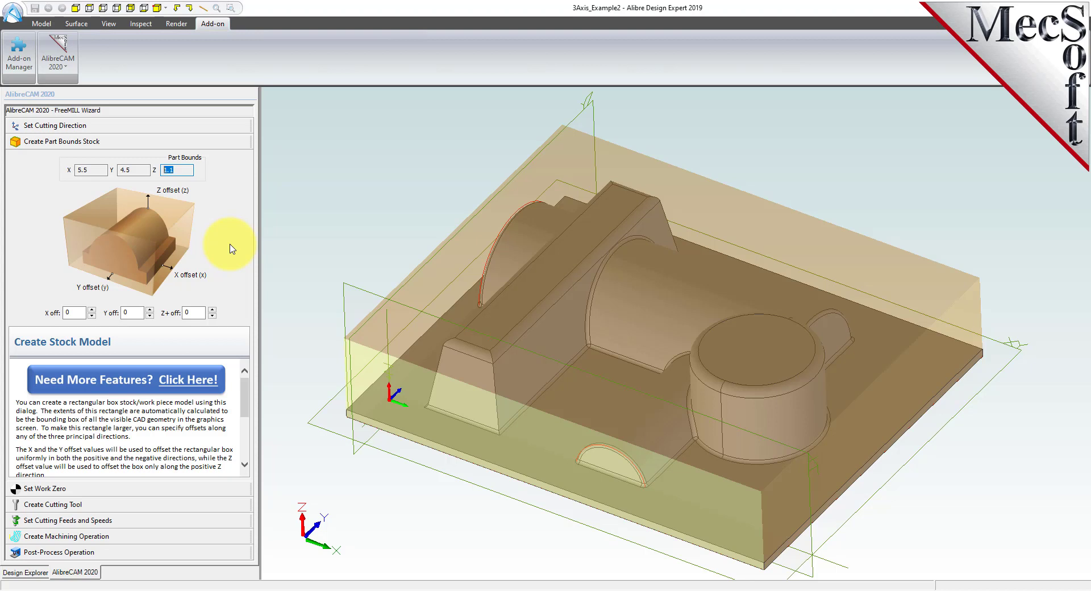
{"action": "left_click", "coordinate": [80, 312]}
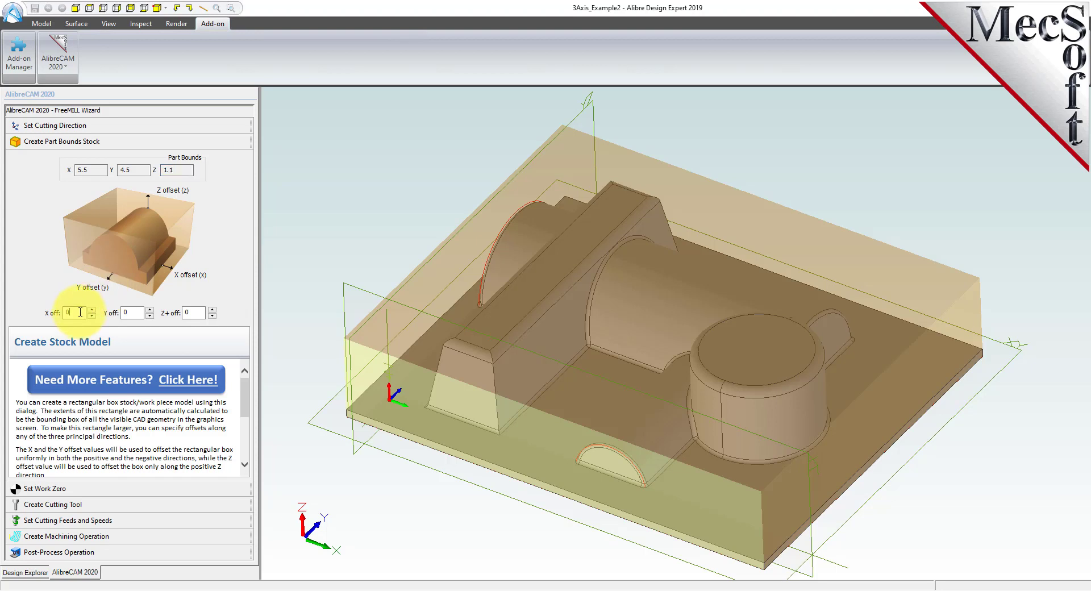
{"action": "left_click", "coordinate": [140, 312]}
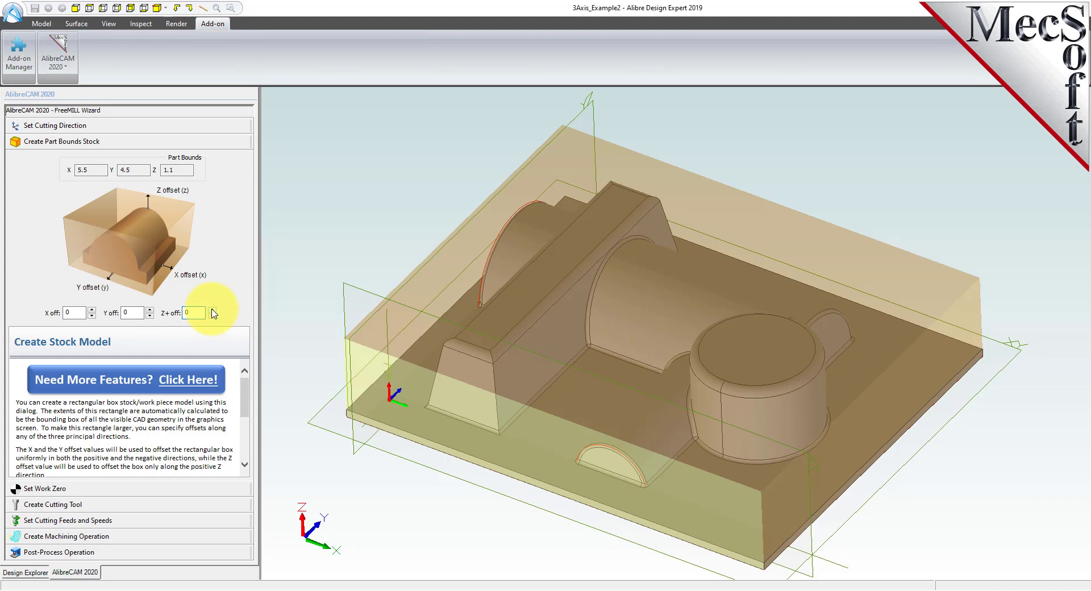
{"action": "left_click", "coordinate": [211, 310]}
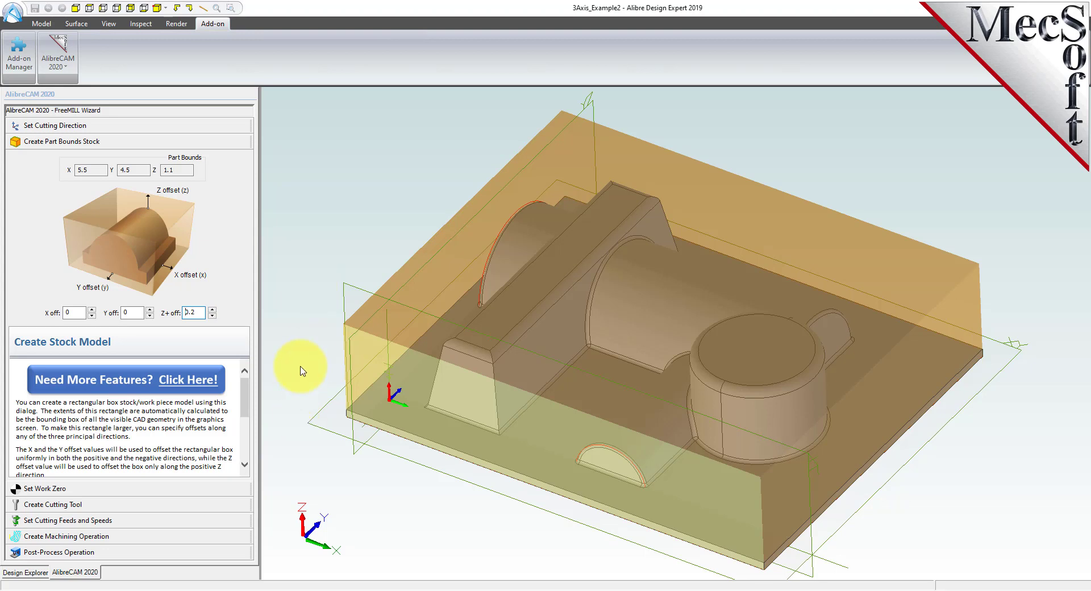
{"action": "left_click", "coordinate": [57, 490]}
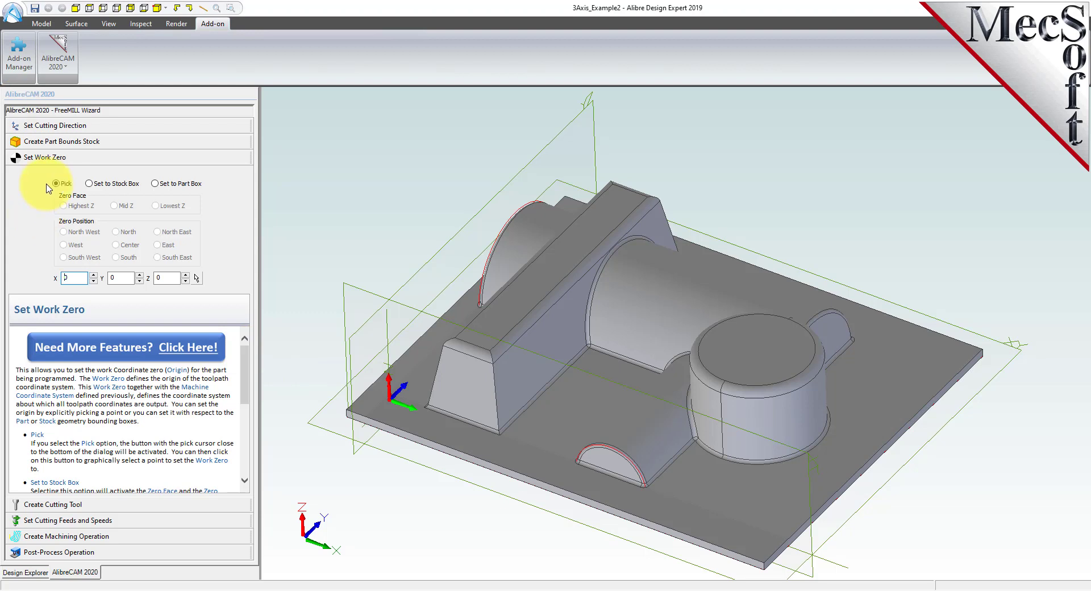
Step: Place work zero on the stock box's highest-Z north-west corner (X -0.25, Y 4, Z 1.3)
{"action": "left_click", "coordinate": [90, 185]}
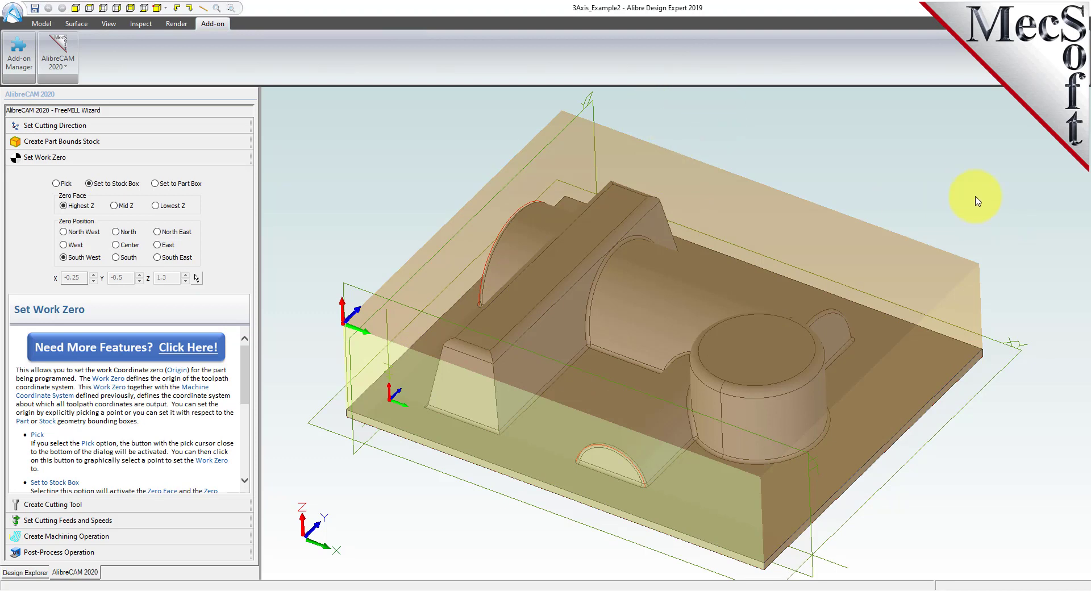
{"action": "left_click", "coordinate": [75, 8]}
{"action": "scroll", "coordinate": [572, 311], "scroll_direction": "down", "scroll_amount": 2}
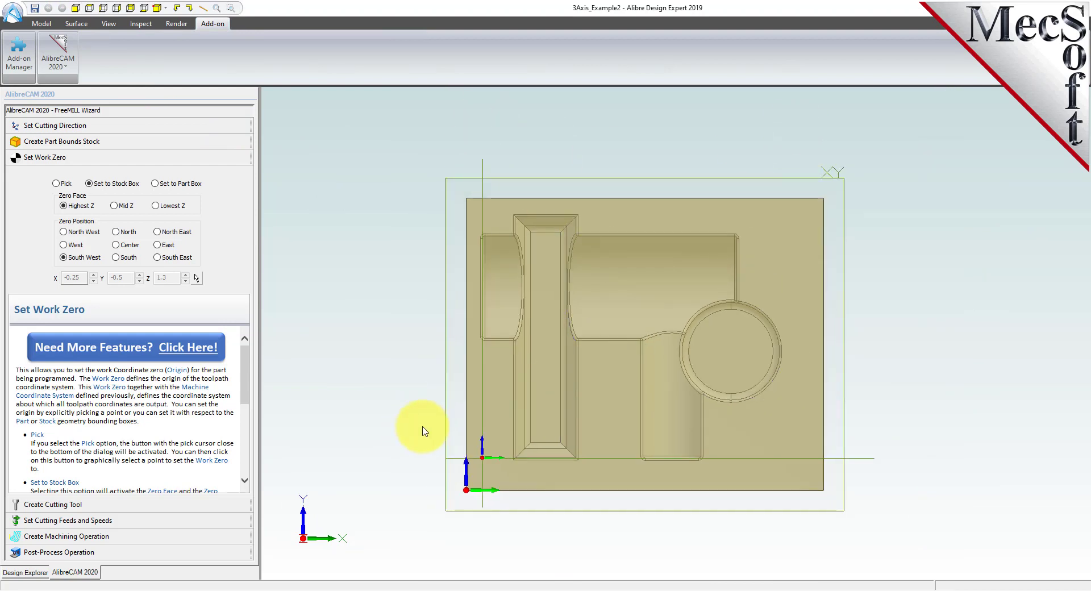
{"action": "mouse_move", "coordinate": [422, 457]}
{"action": "middle_mouse_down"}
{"action": "mouse_move", "coordinate": [419, 445]}
{"action": "mouse_move", "coordinate": [390, 457]}
{"action": "mouse_move", "coordinate": [412, 459]}
{"action": "middle_mouse_up"}
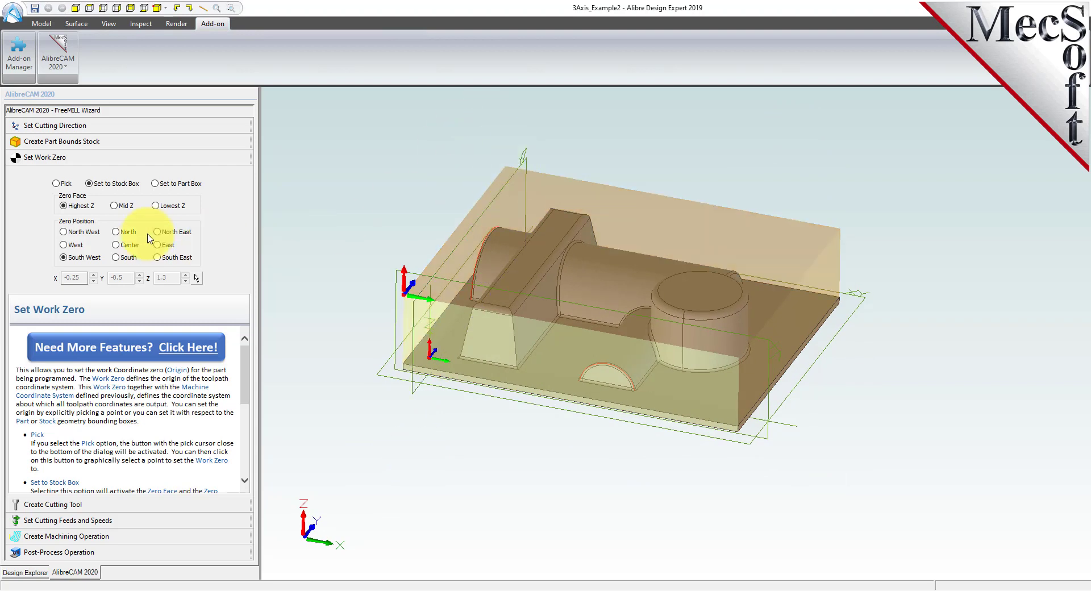
{"action": "left_click", "coordinate": [63, 232]}
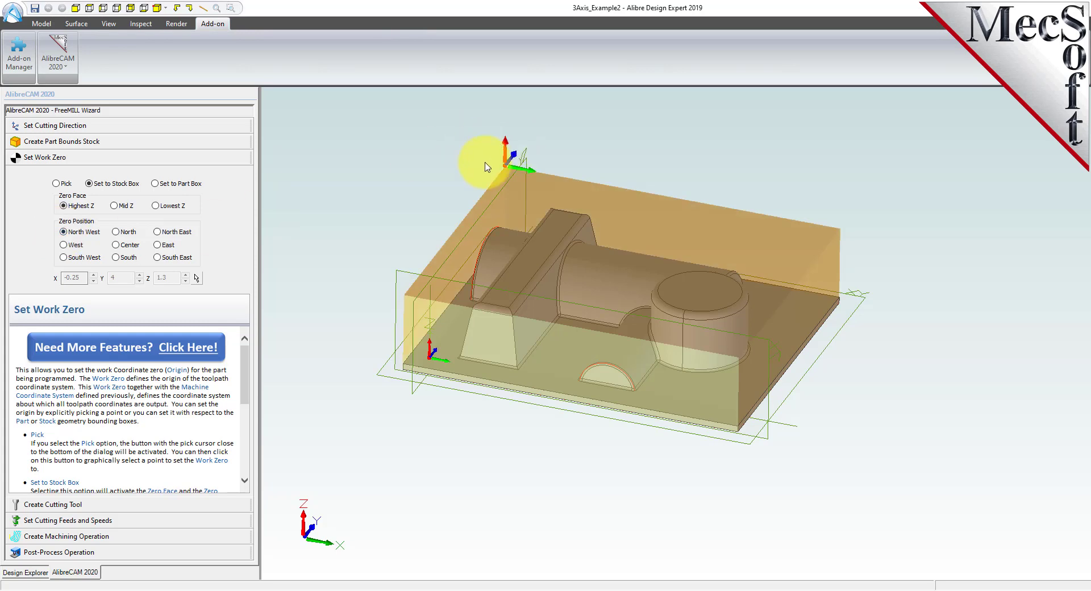
{"action": "left_click", "coordinate": [64, 206]}
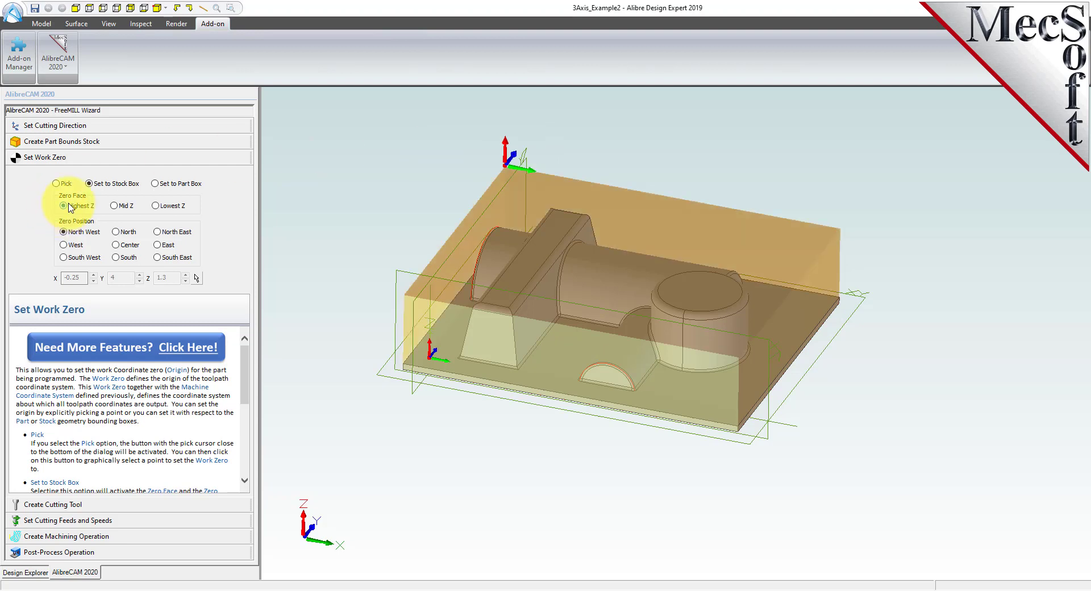
{"action": "scroll", "coordinate": [608, 202], "scroll_direction": "up", "scroll_amount": 1}
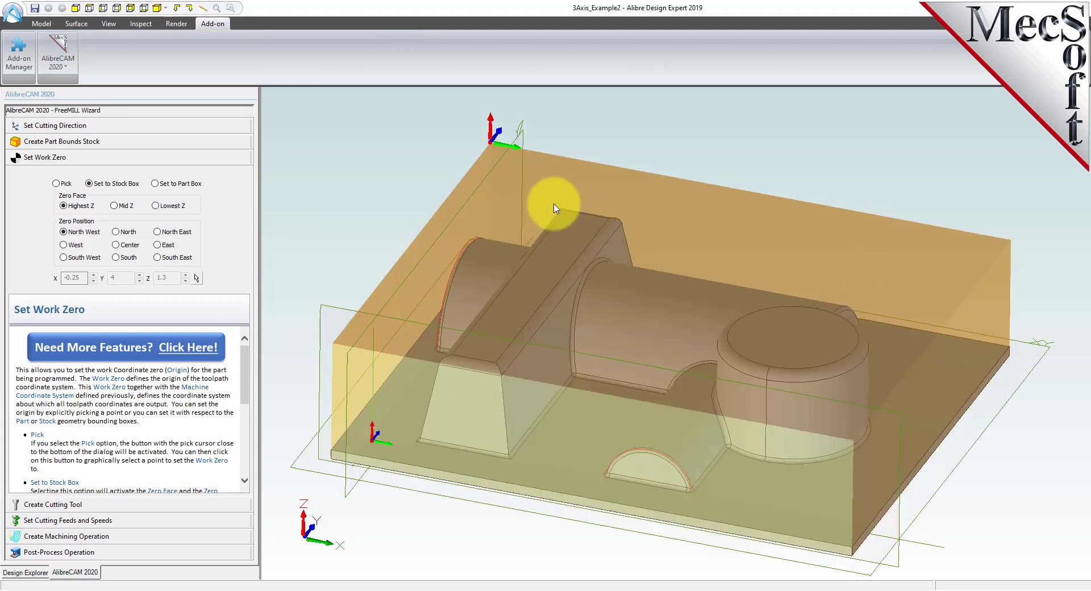
{"action": "scroll", "coordinate": [555, 208], "scroll_direction": "up", "scroll_amount": 2}
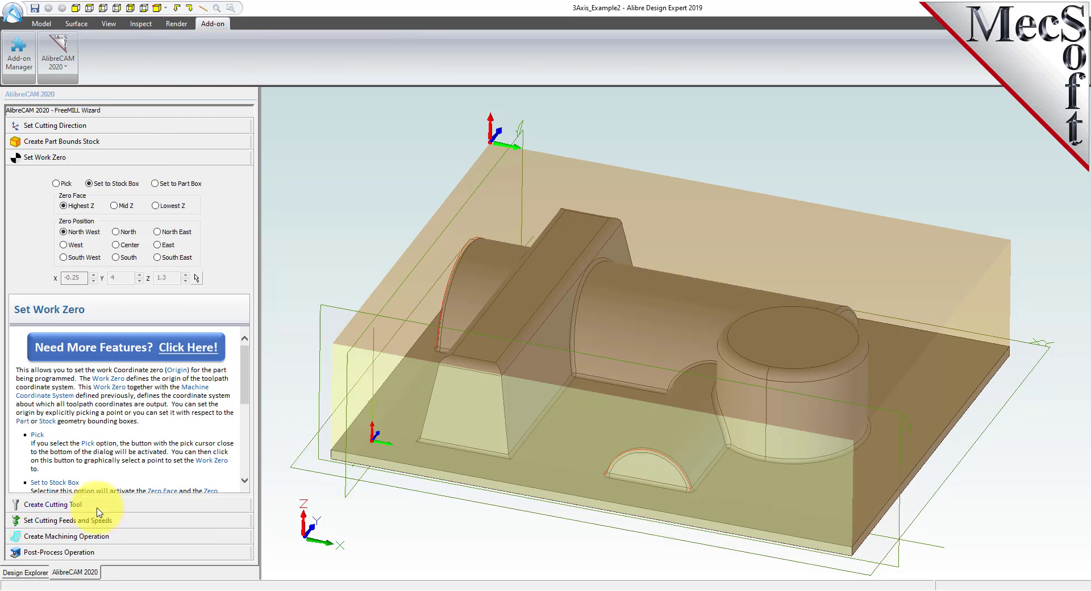
Step: Make the cutter a 0.5-diameter ball-end mill, keeping 2.5 flute length and 4 tool length
{"action": "left_click", "coordinate": [63, 507]}
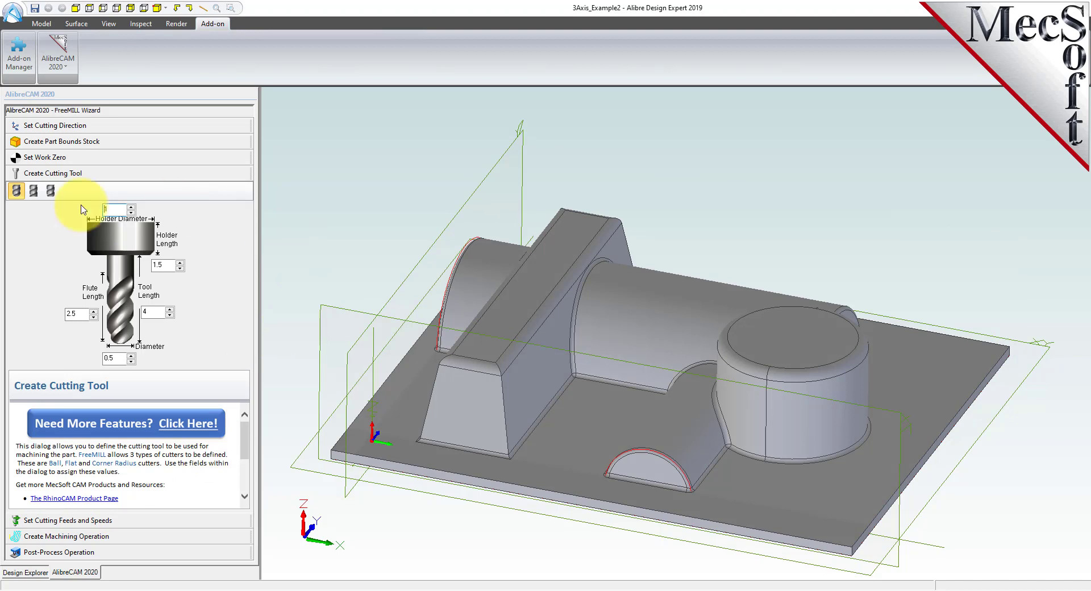
{"action": "left_click", "coordinate": [34, 192]}
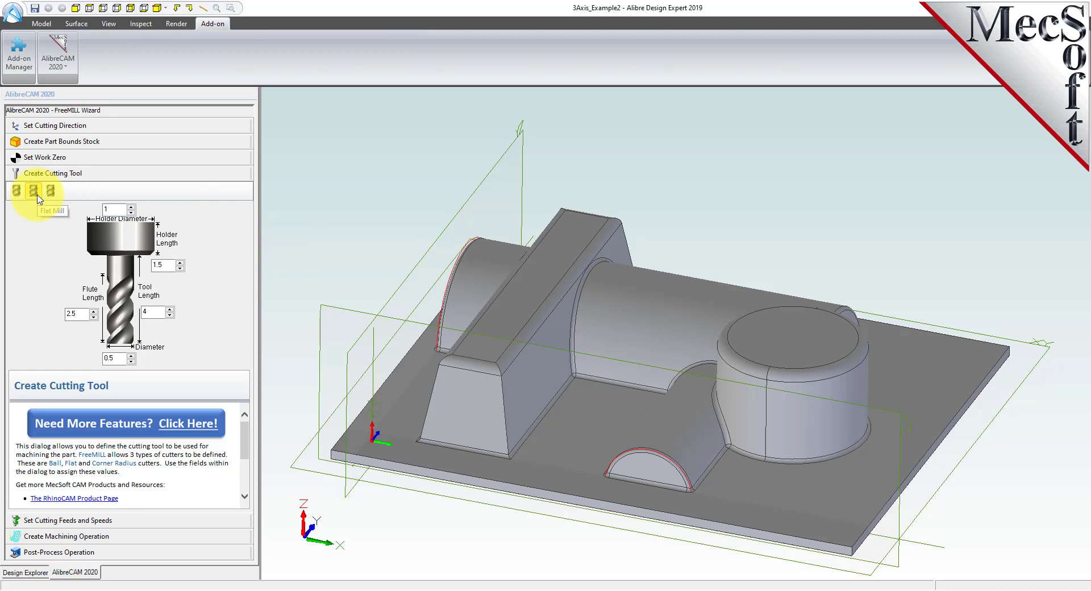
{"action": "left_click", "coordinate": [53, 193]}
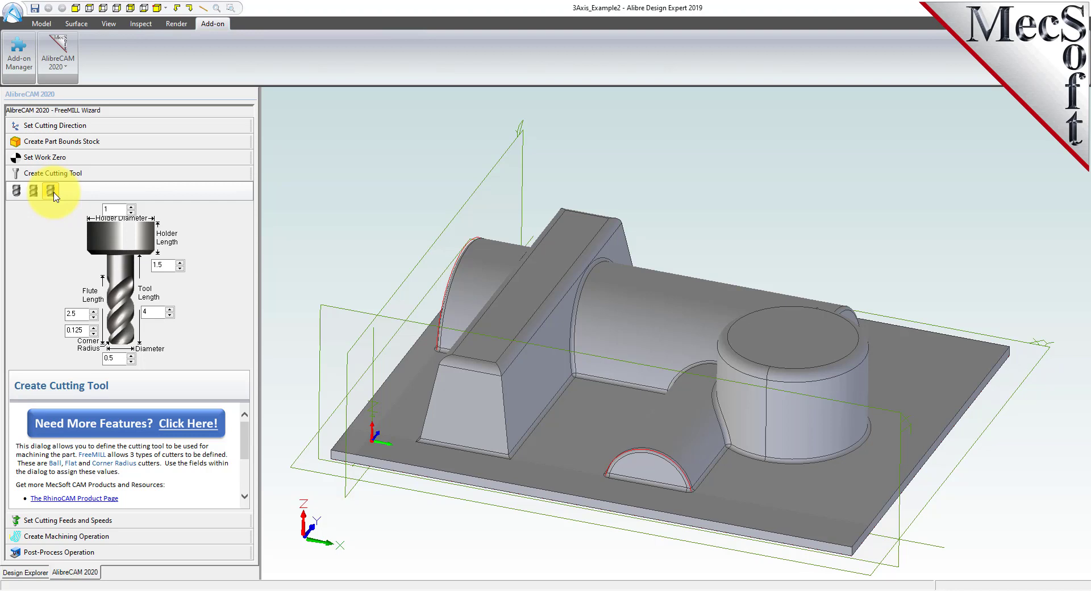
{"action": "left_click", "coordinate": [16, 191]}
{"action": "left_click", "coordinate": [113, 358]}
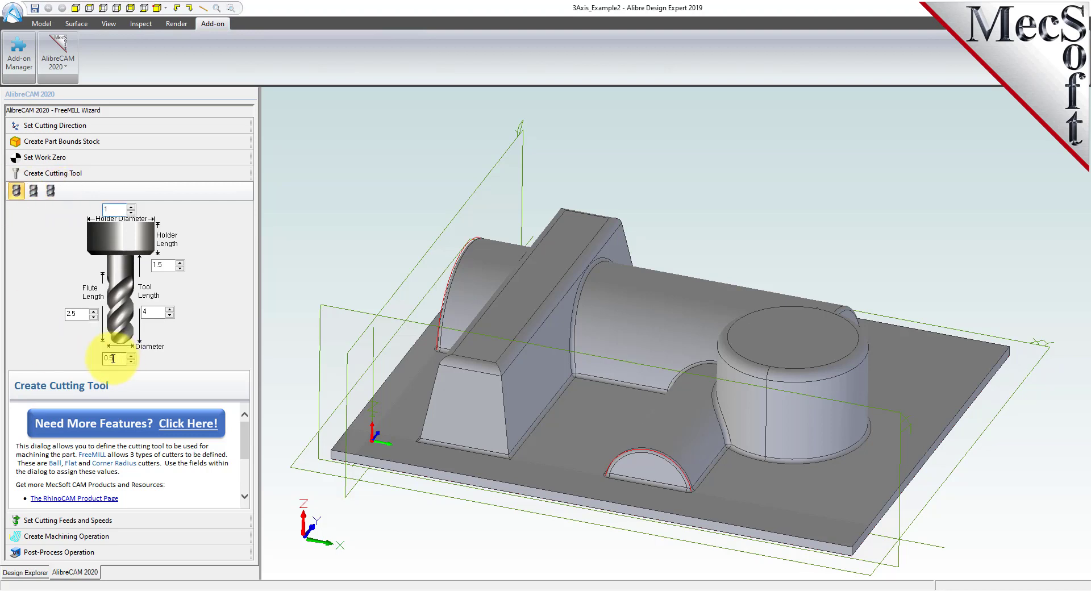
{"action": "double_click", "coordinate": [113, 358]}
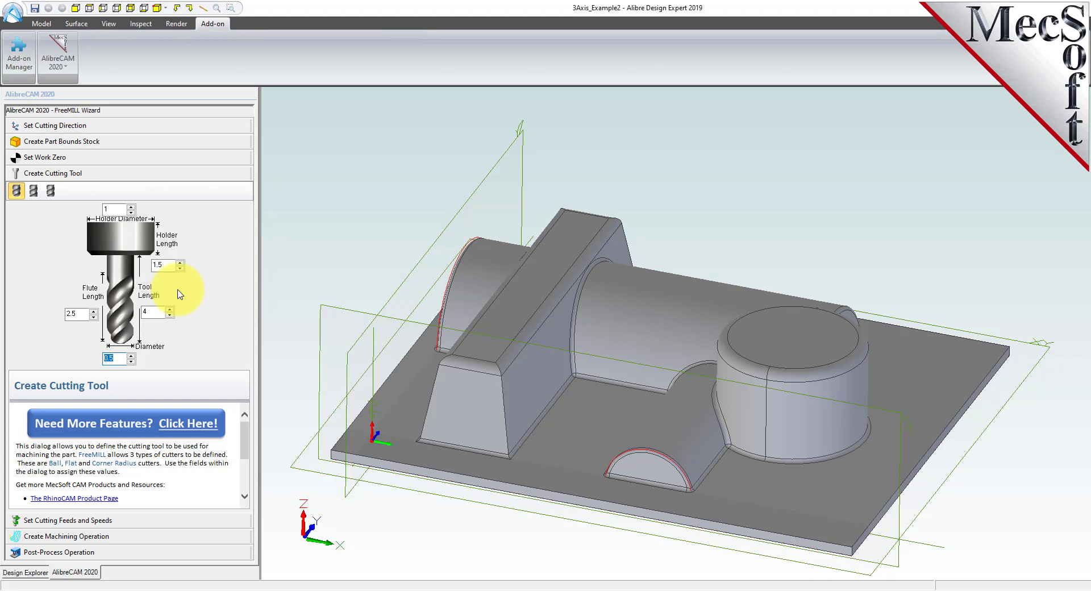
Step: Check the feeds and speeds: 24446 RPM spindle, 14.667 cut feed, 11 engage and retract feeds
{"action": "left_click", "coordinate": [71, 521]}
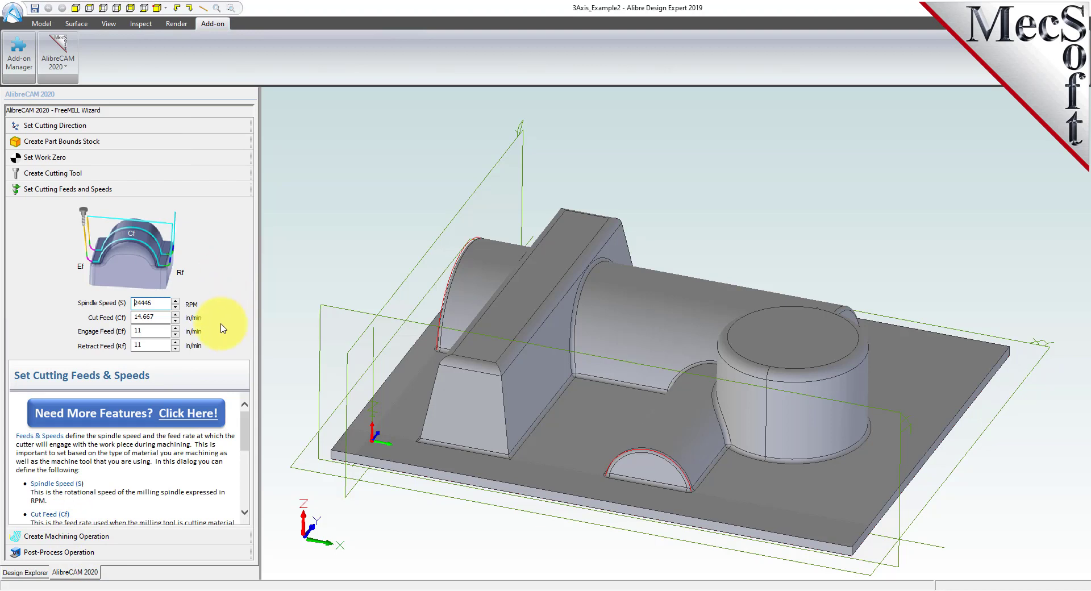
{"action": "double_click", "coordinate": [145, 303]}
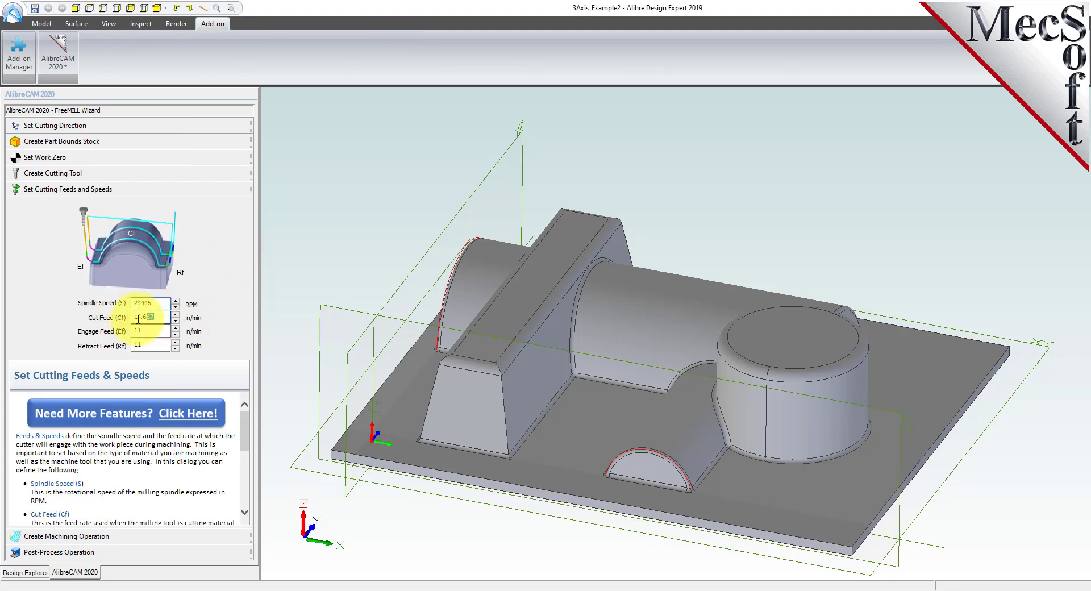
{"action": "double_click", "coordinate": [146, 317]}
{"action": "double_click", "coordinate": [146, 331]}
{"action": "double_click", "coordinate": [146, 345]}
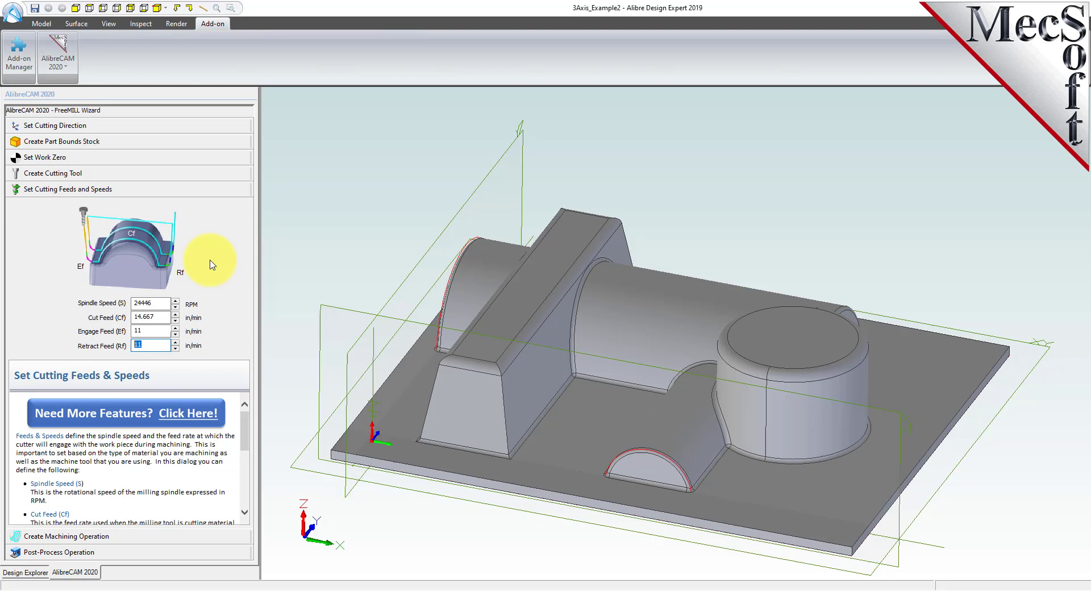
Step: Change the step distance from 0.125 to 0.05, keeping 0 stepdown and cutting along X
{"action": "left_click", "coordinate": [85, 536]}
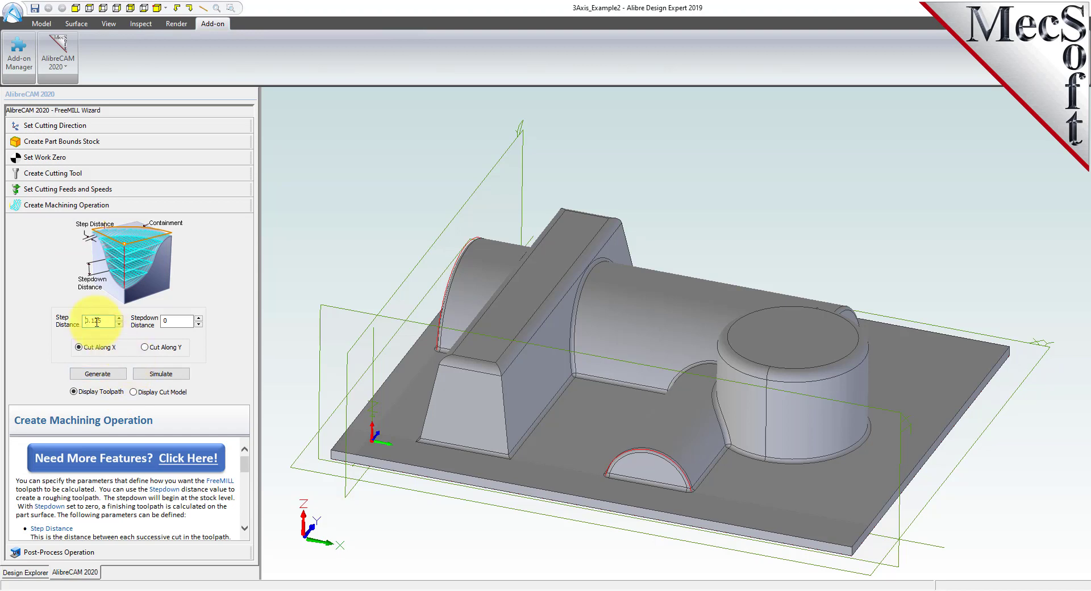
{"action": "left_click_drag", "start_coordinate": [101, 322], "coordinate": [78, 324]}
{"action": "type", "text": "0."}
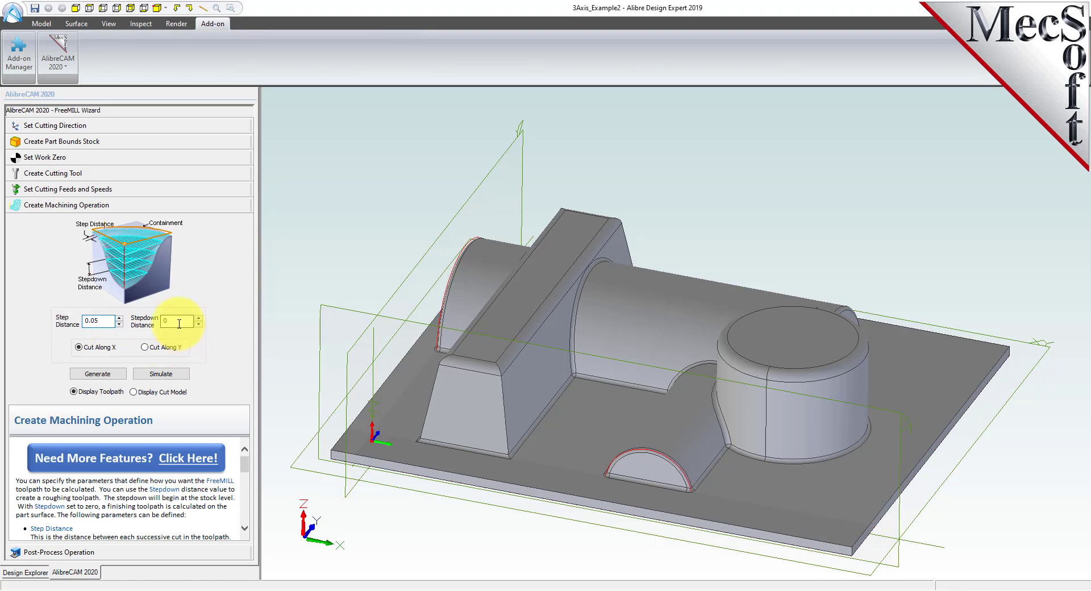
{"action": "left_click", "coordinate": [79, 348]}
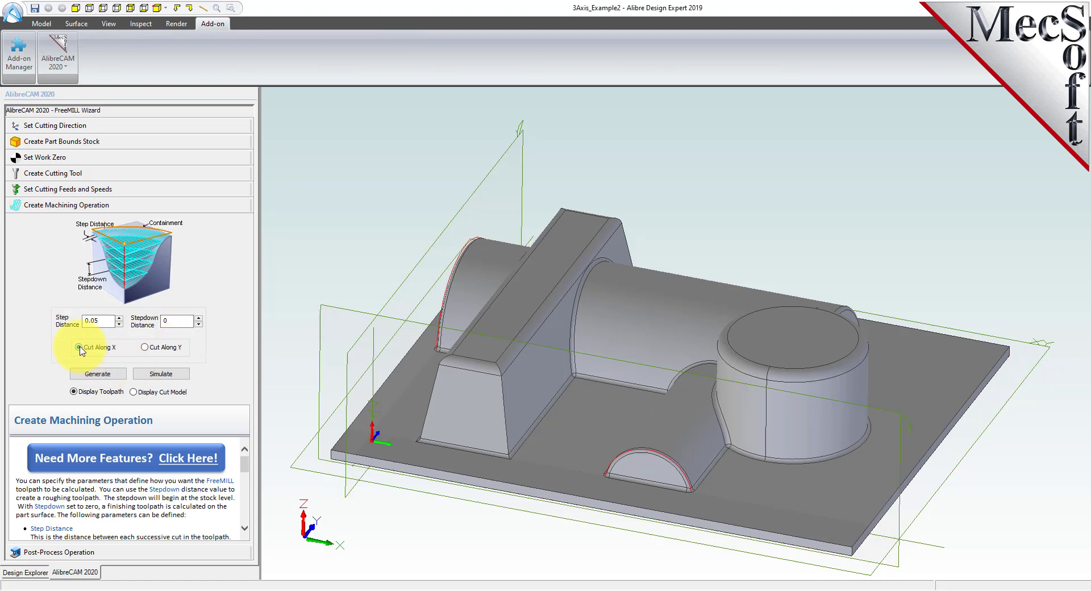
Step: Generate the parallel finishing toolpath, then regenerate it with stepdown 0.05 and finally 0.125
{"action": "left_click", "coordinate": [110, 375]}
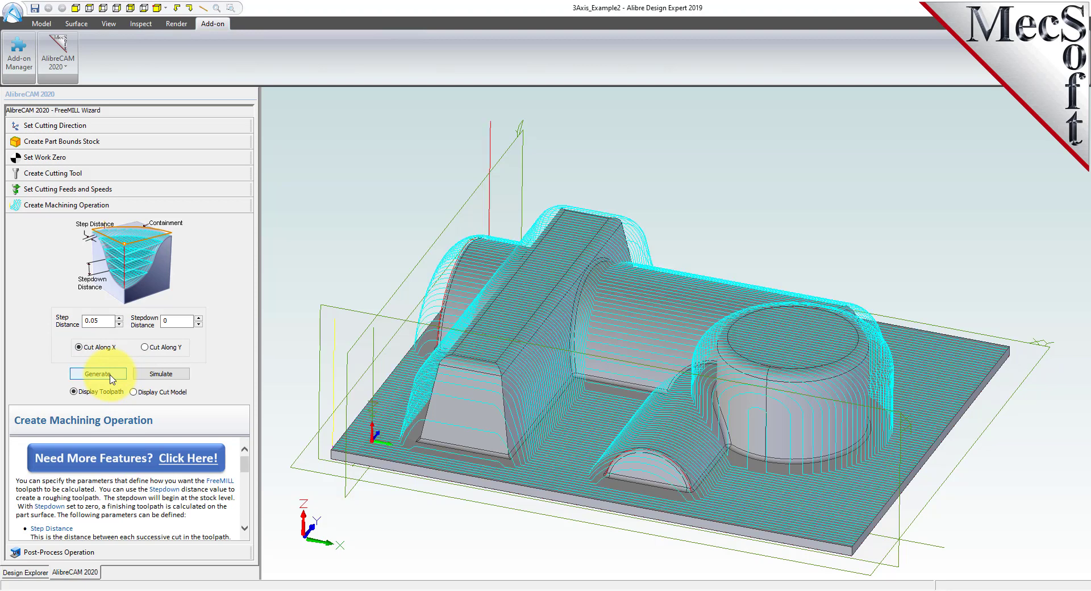
{"action": "mouse_move", "coordinate": [604, 280]}
{"action": "middle_mouse_down"}
{"action": "mouse_move", "coordinate": [597, 349]}
{"action": "mouse_move", "coordinate": [596, 280]}
{"action": "middle_mouse_up"}
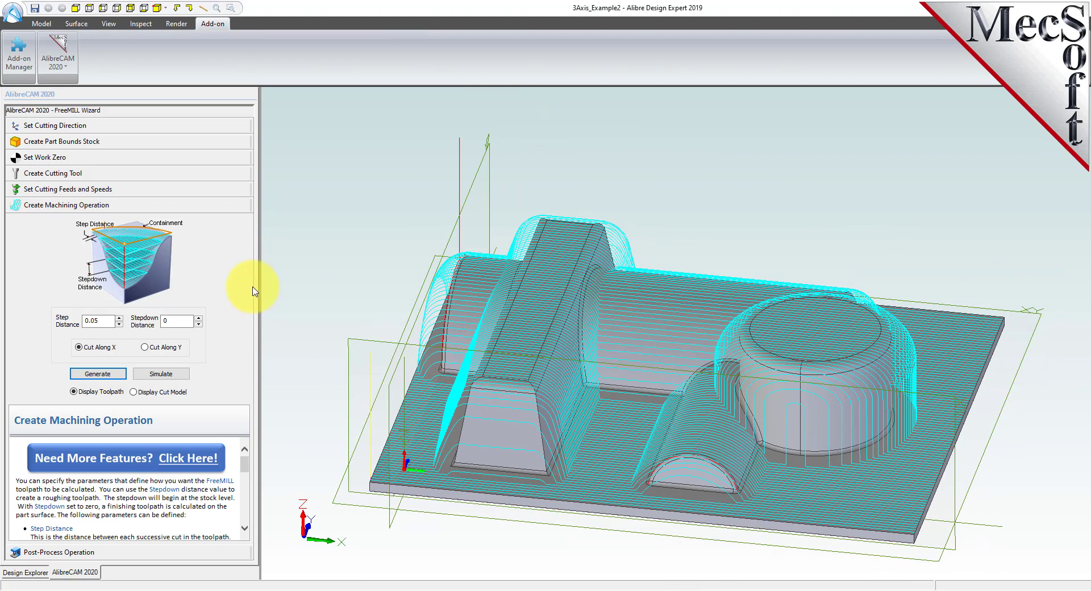
{"action": "left_click", "coordinate": [169, 321]}
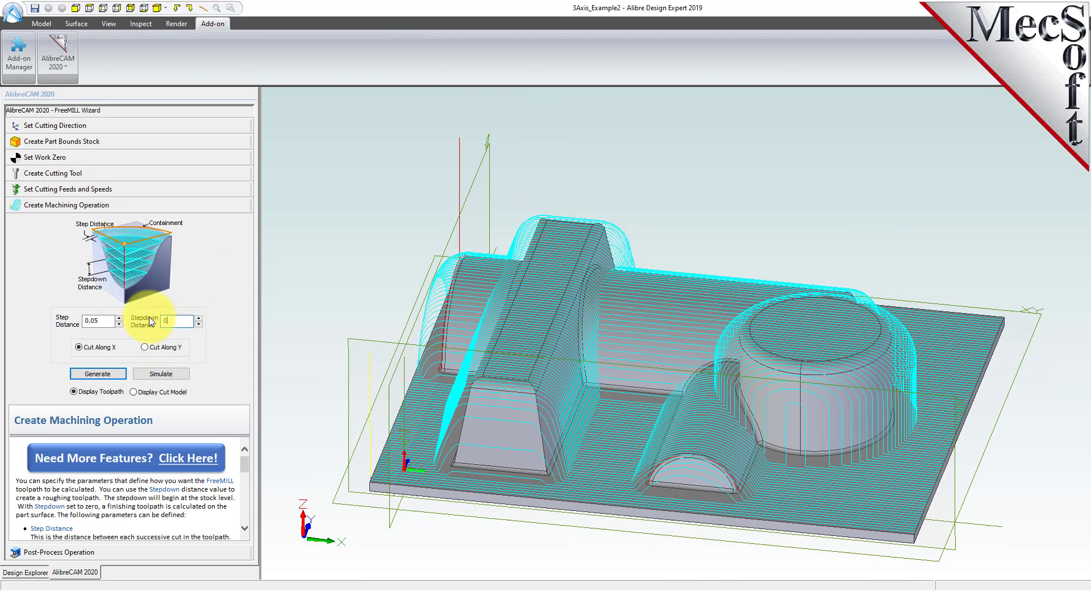
{"action": "left_click", "coordinate": [103, 375]}
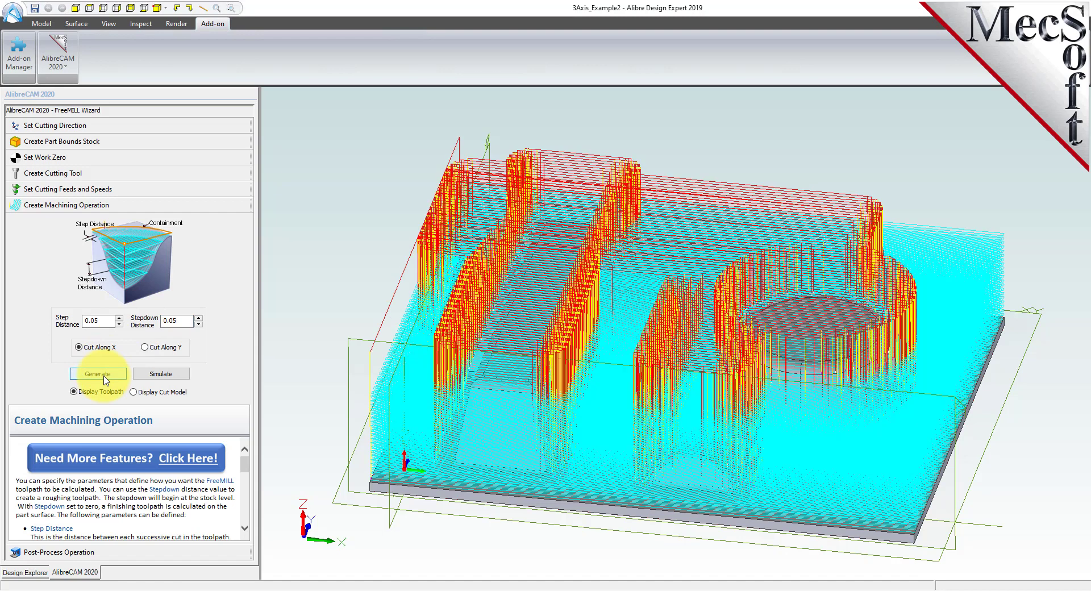
{"action": "left_click", "coordinate": [170, 321]}
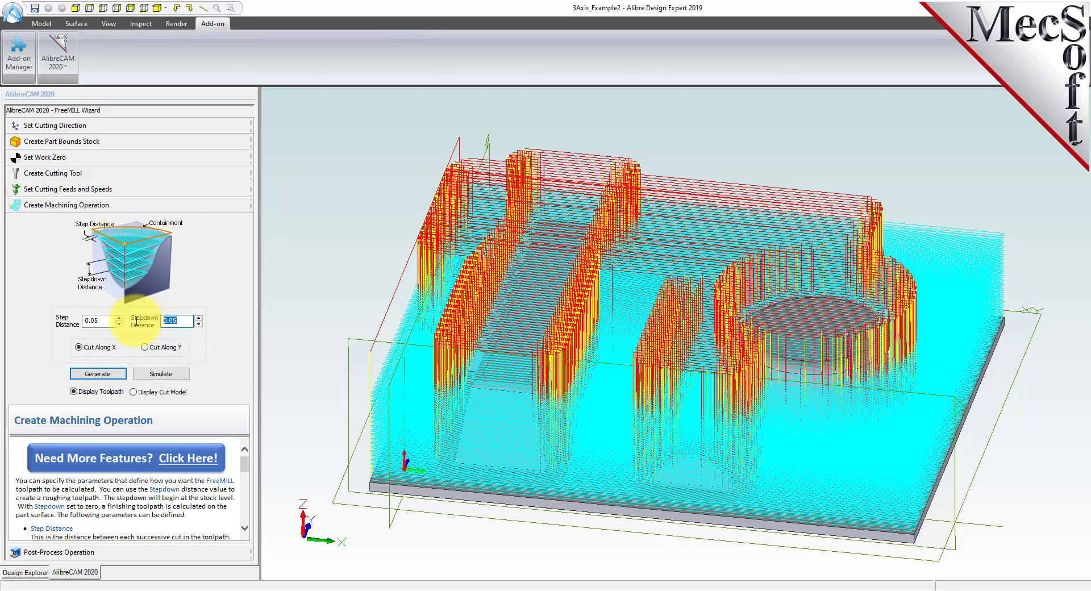
{"action": "type", "text": "0.125"}
{"action": "left_click", "coordinate": [108, 376]}
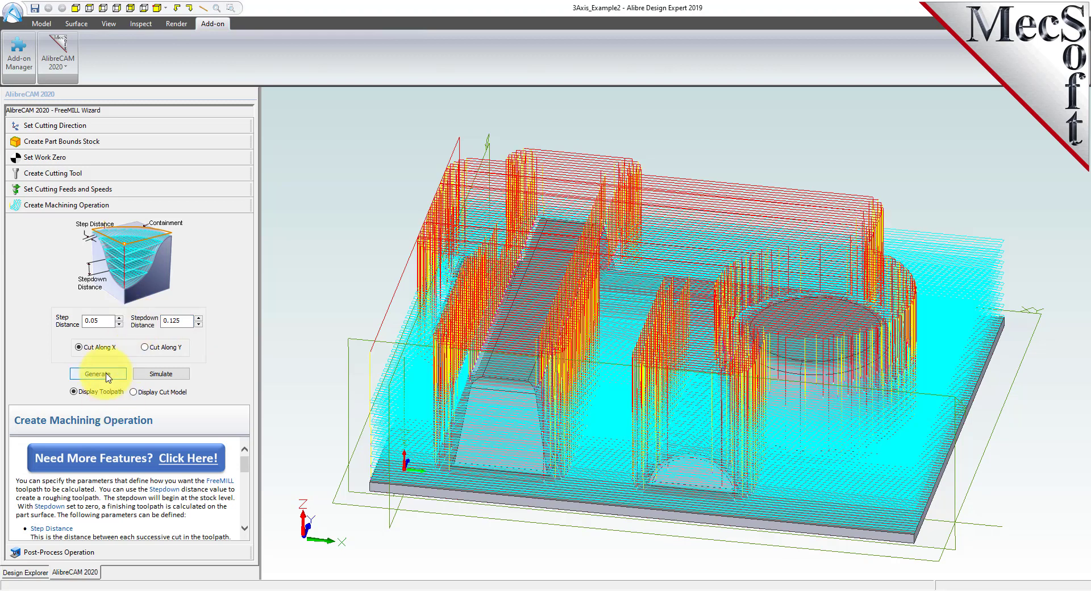
Step: Simulate machining the stock and view the machined part from above
{"action": "left_click", "coordinate": [168, 375]}
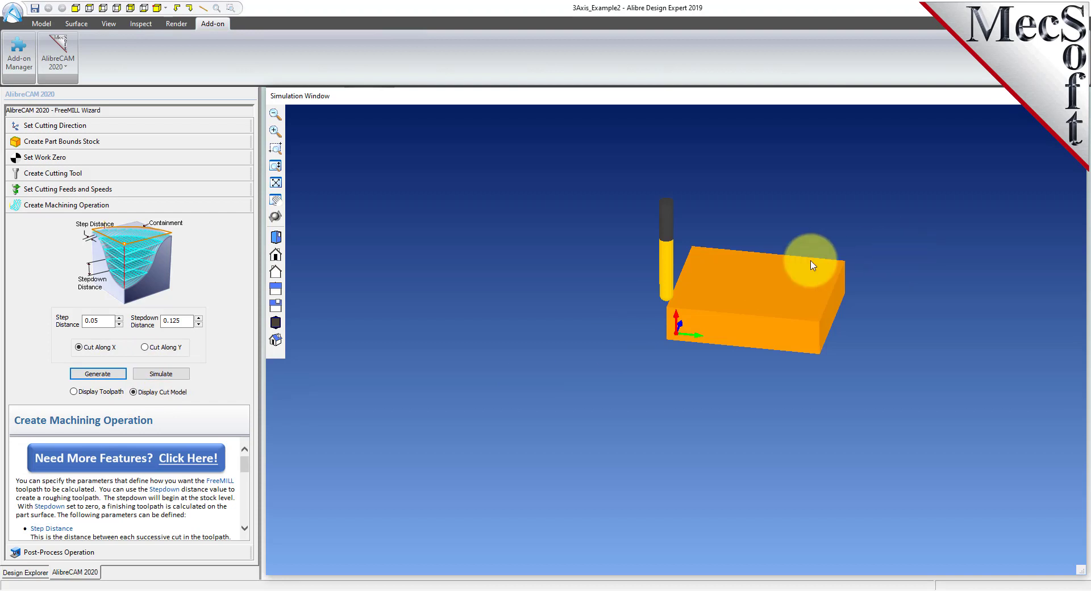
{"action": "scroll", "coordinate": [784, 296], "scroll_direction": "up", "scroll_amount": 5}
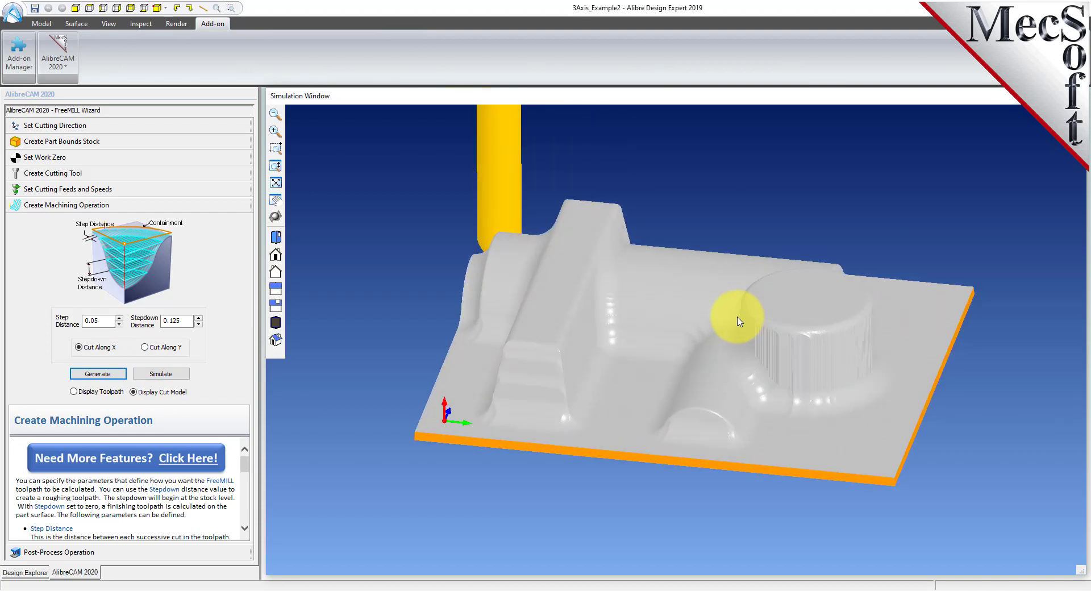
{"action": "mouse_move", "coordinate": [731, 316]}
{"action": "middle_mouse_down"}
{"action": "mouse_move", "coordinate": [727, 360]}
{"action": "mouse_move", "coordinate": [730, 316]}
{"action": "middle_mouse_up"}
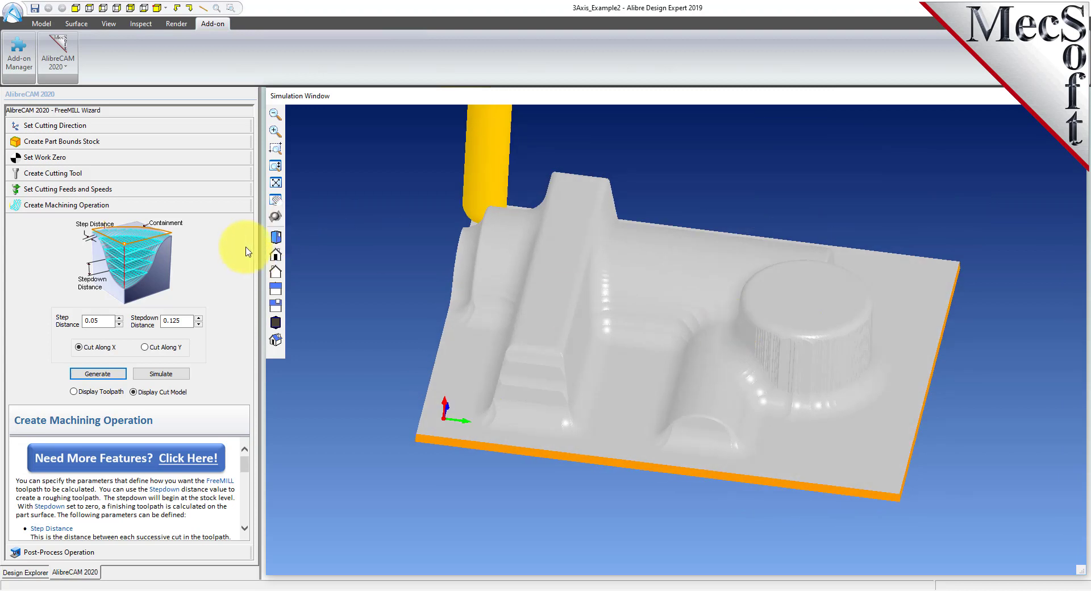
Step: Switch the post processor from AbilitySystems to Haas in the Post-Process Operation step
{"action": "left_click", "coordinate": [102, 552]}
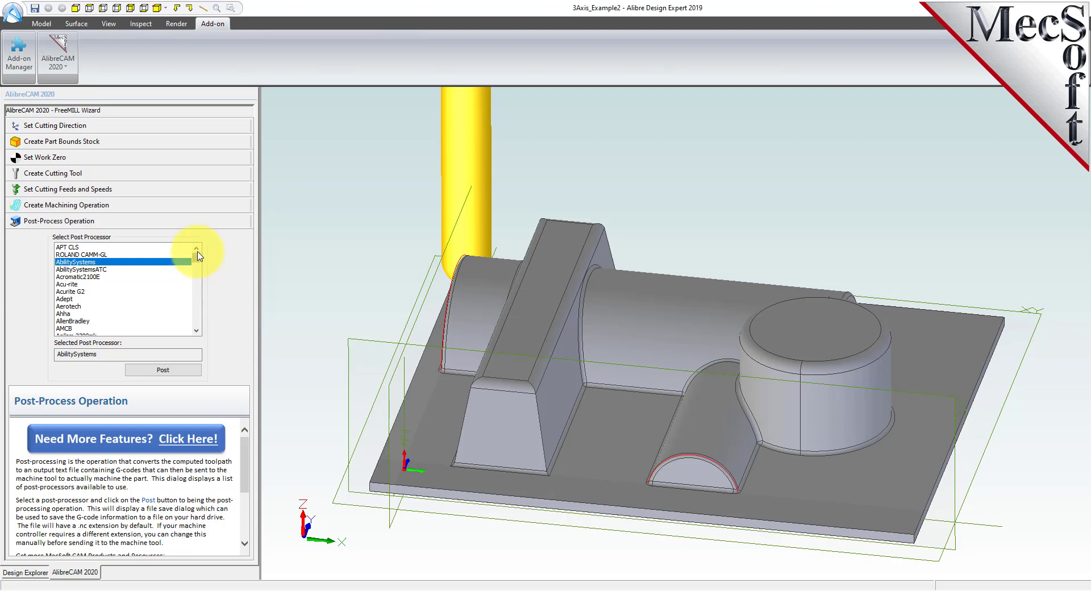
{"action": "left_click_drag", "start_coordinate": [196, 259], "coordinate": [196, 284]}
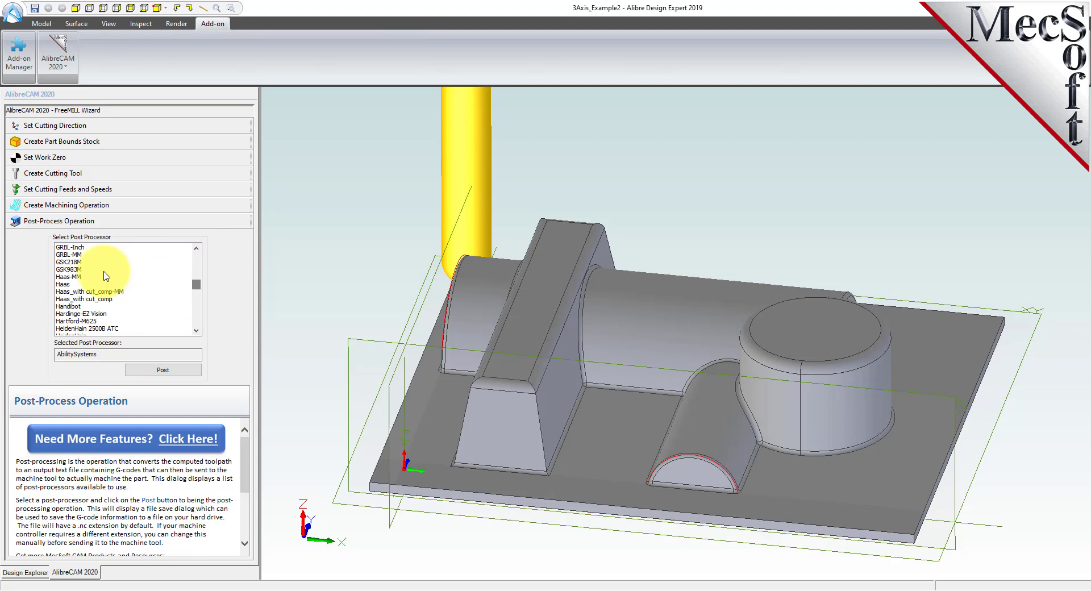
{"action": "left_click", "coordinate": [71, 283]}
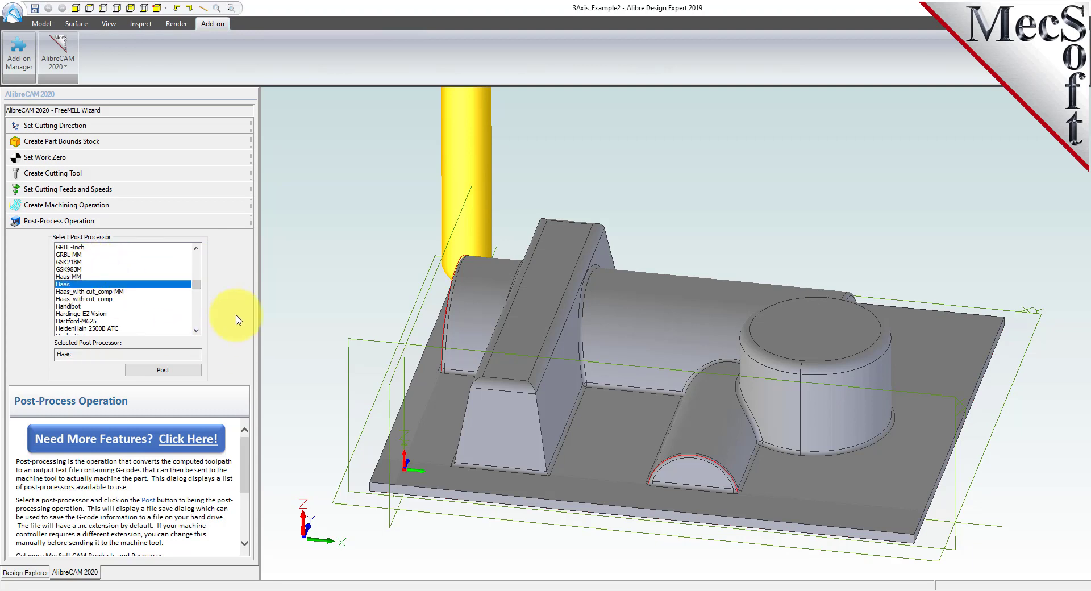
Step: Post the toolpath and save the Haas G-code as my-freemill-post.nc
{"action": "left_click", "coordinate": [163, 370]}
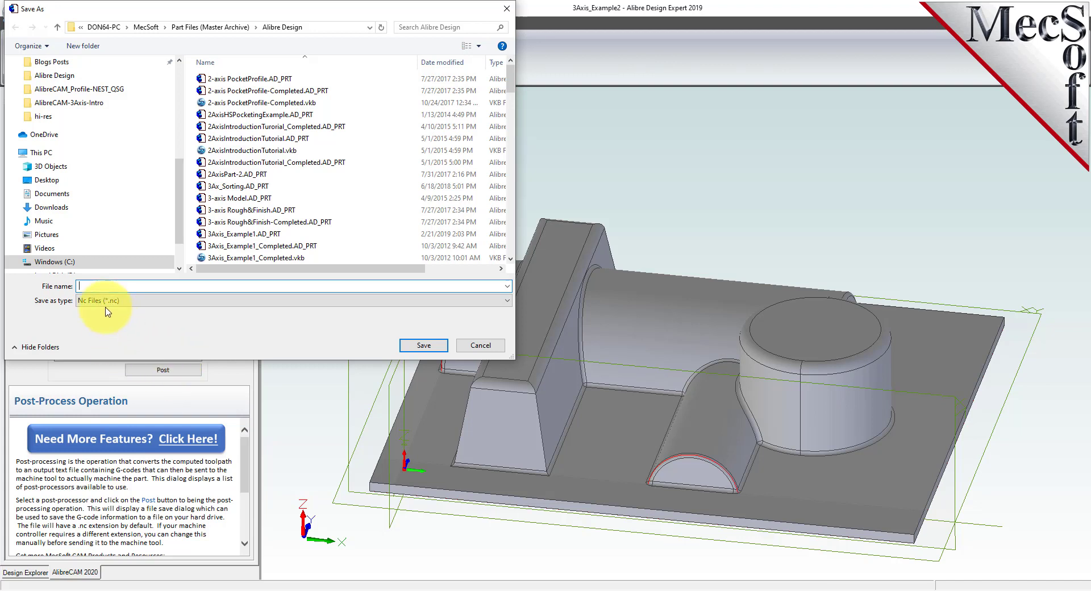
{"action": "type", "text": "my-freem"}
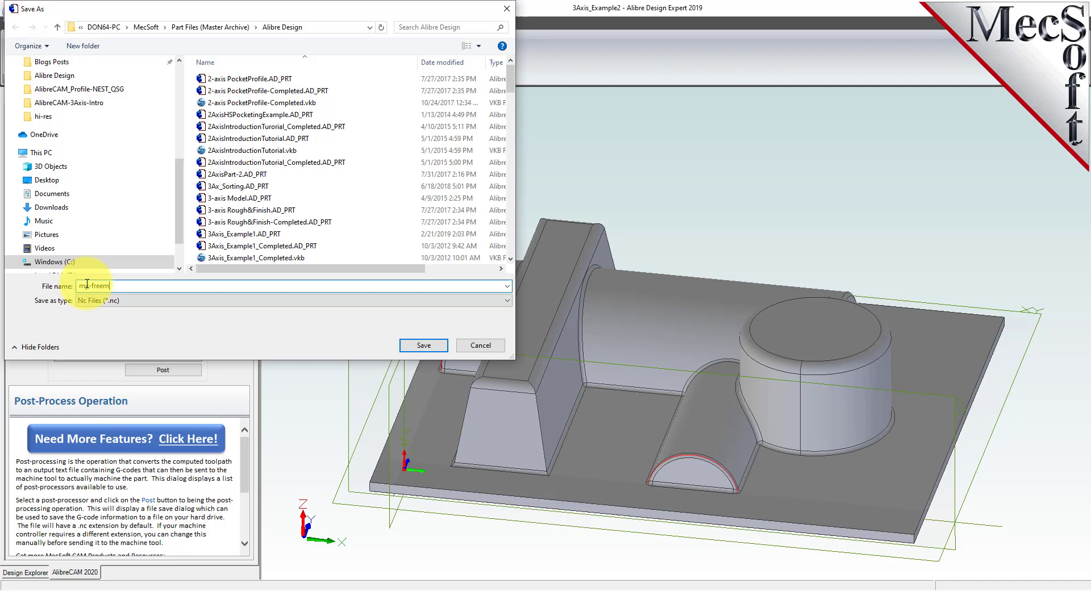
{"action": "type", "text": "ill-post"}
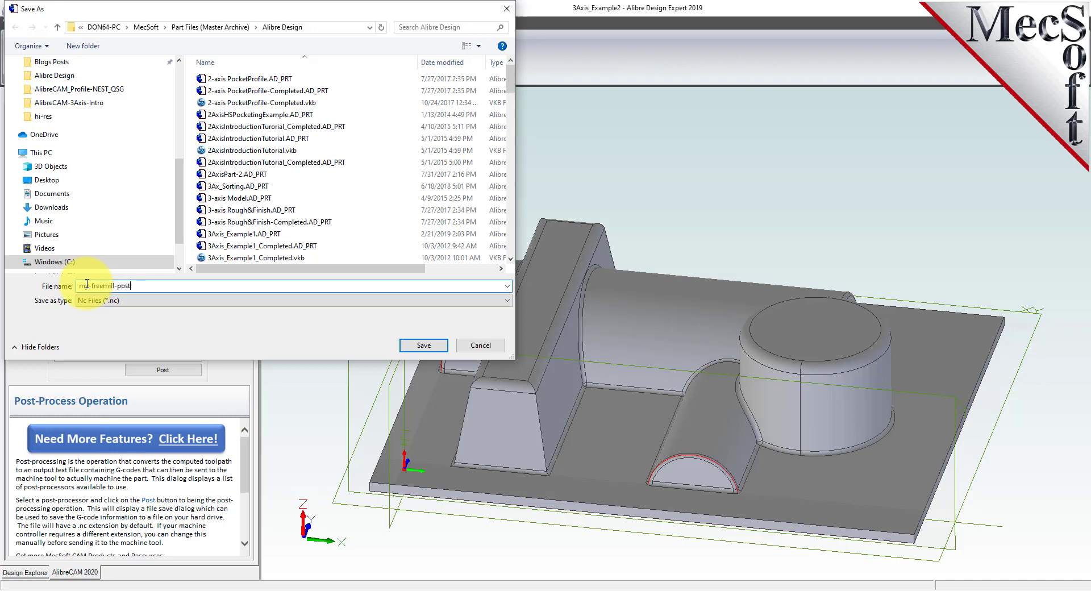
{"action": "type", "text": ".nc"}
{"action": "key", "text": "Return"}
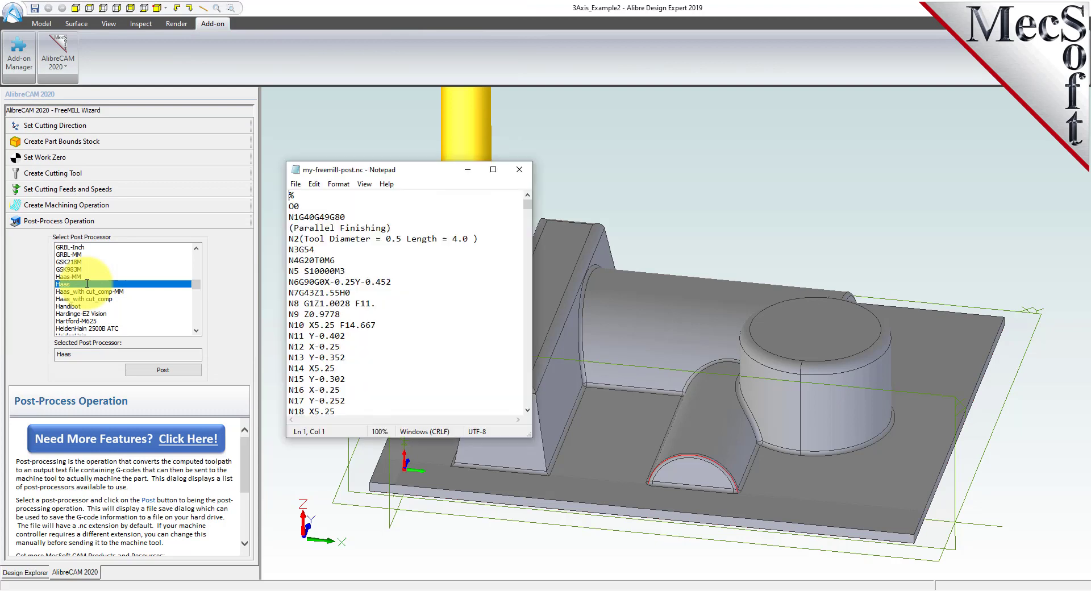
Step: Scroll through my-freemill-post.nc from the Parallel Finishing header down to its final G-code blocks and back up
{"action": "mouse_move", "coordinate": [527, 202]}
{"action": "left_mouse_down"}
{"action": "mouse_move", "coordinate": [526, 391]}
{"action": "mouse_move", "coordinate": [511, 145]}
{"action": "mouse_move", "coordinate": [528, 189]}
{"action": "left_mouse_up"}
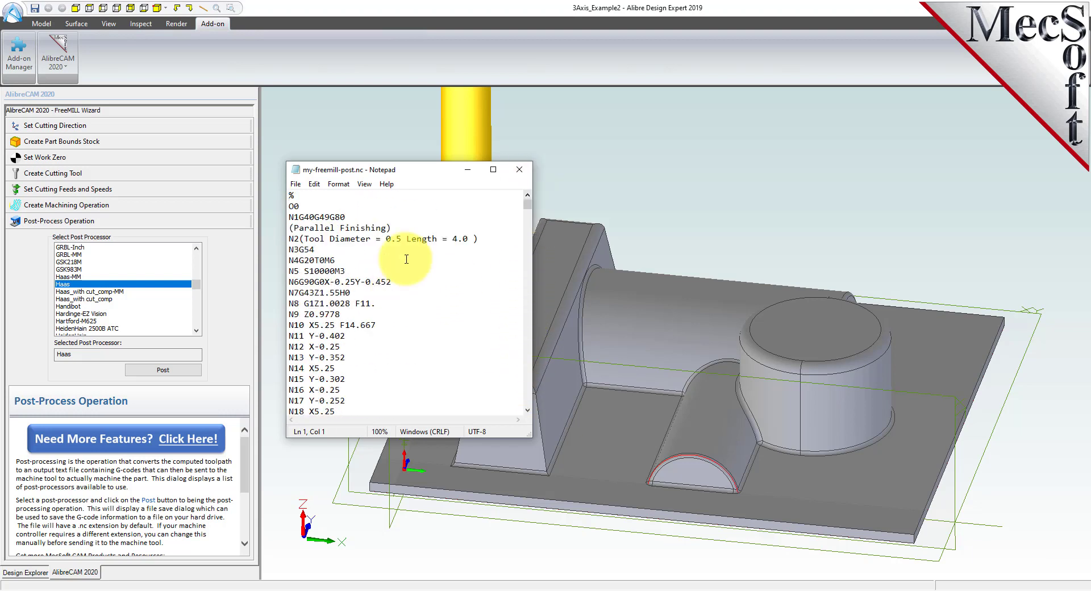
{"action": "scroll", "coordinate": [399, 245], "scroll_direction": "down", "scroll_amount": 20}
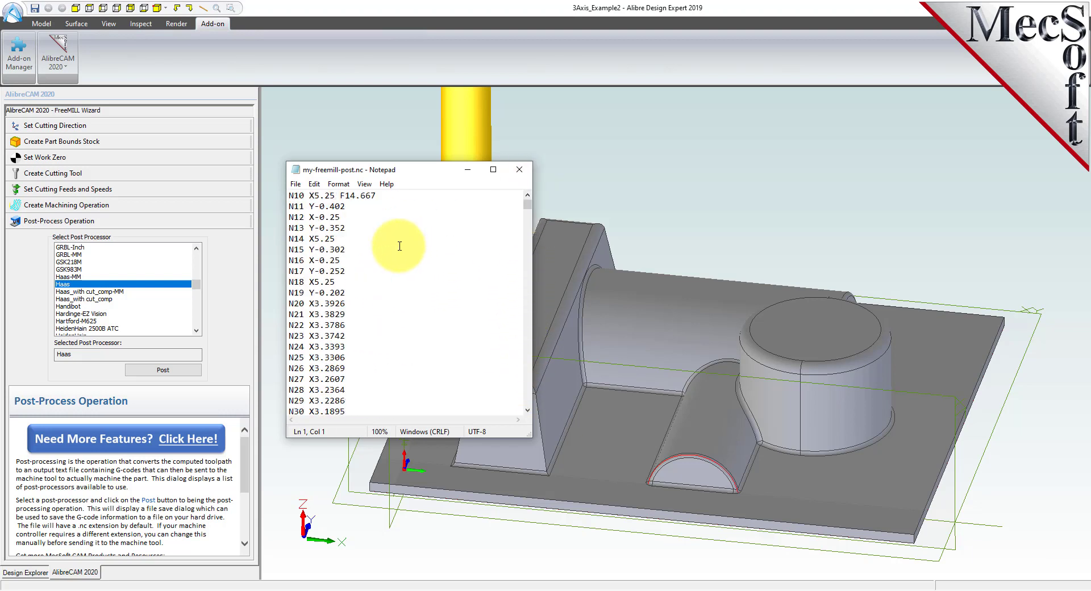
{"action": "scroll", "coordinate": [421, 279], "scroll_direction": "down", "scroll_amount": 5}
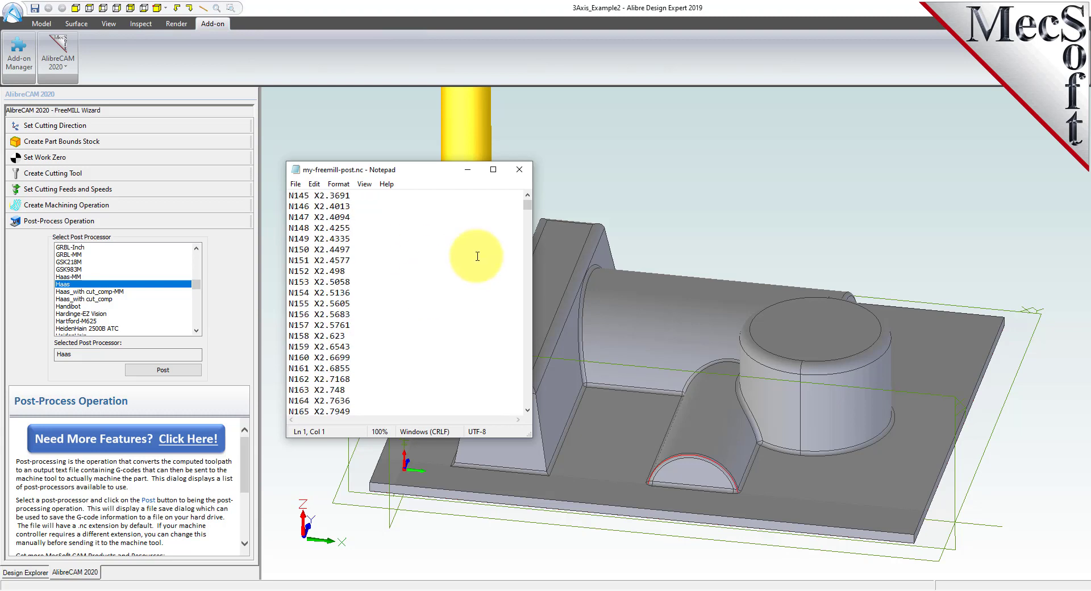
{"action": "left_click_drag", "start_coordinate": [527, 208], "coordinate": [531, 287]}
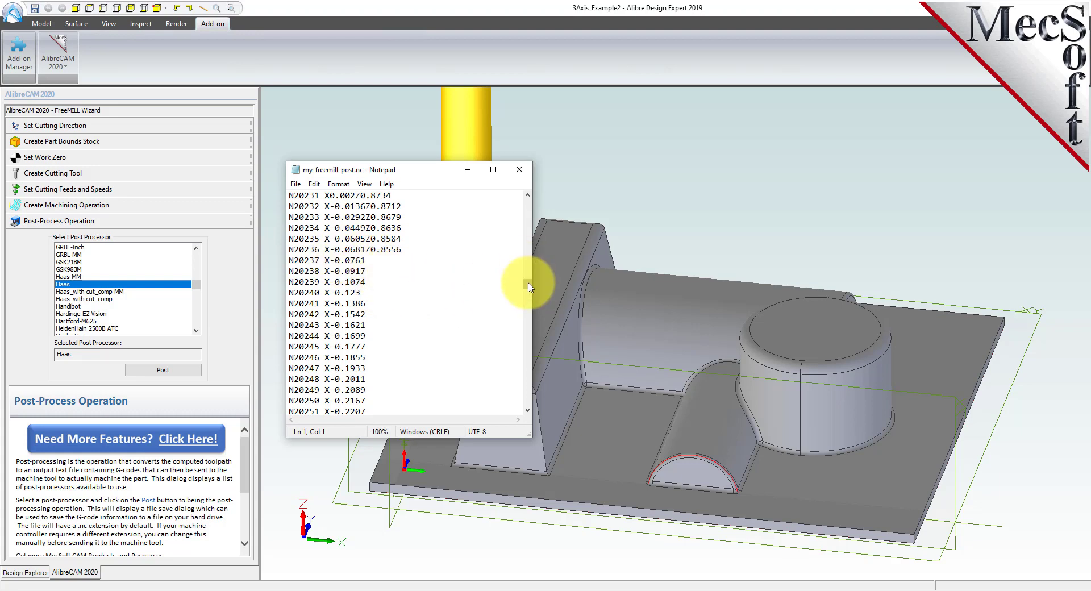
{"action": "left_click_drag", "start_coordinate": [527, 283], "coordinate": [529, 202]}
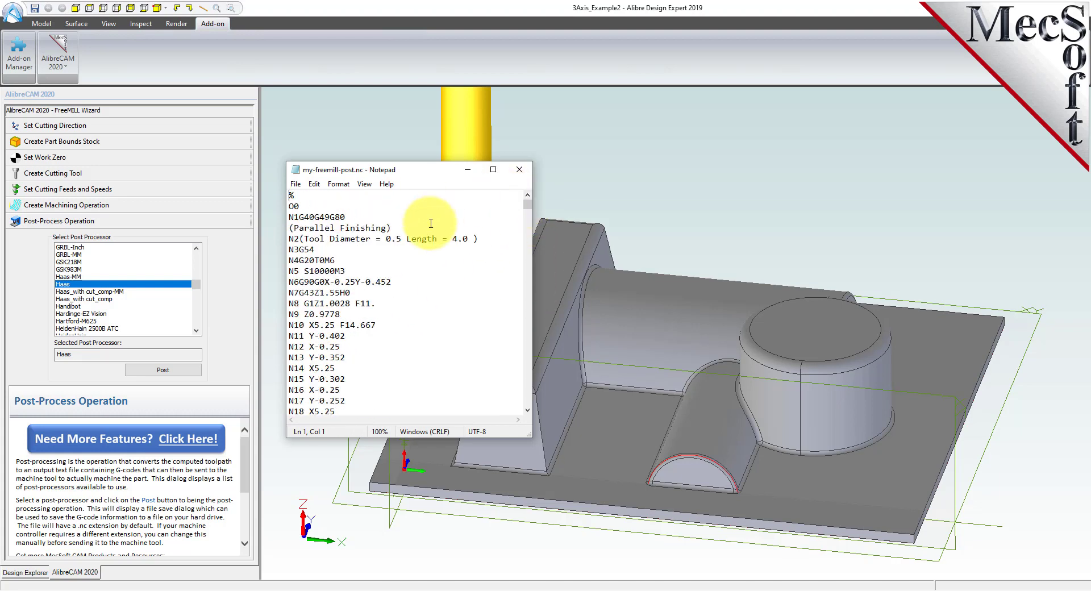